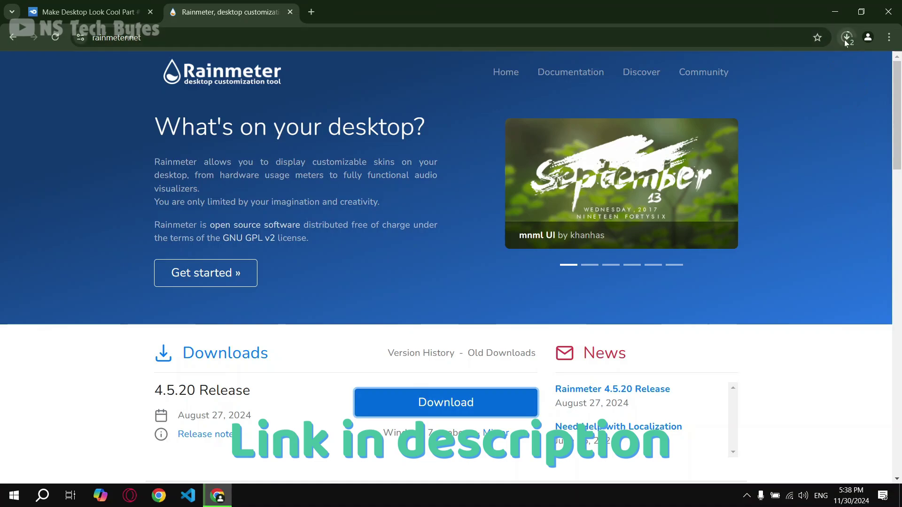
# In File Explorer, extract Make Desktop Look Cool Part #17.zip from the Downloads folder into a folder of the same name
pyautogui.click(847, 37)
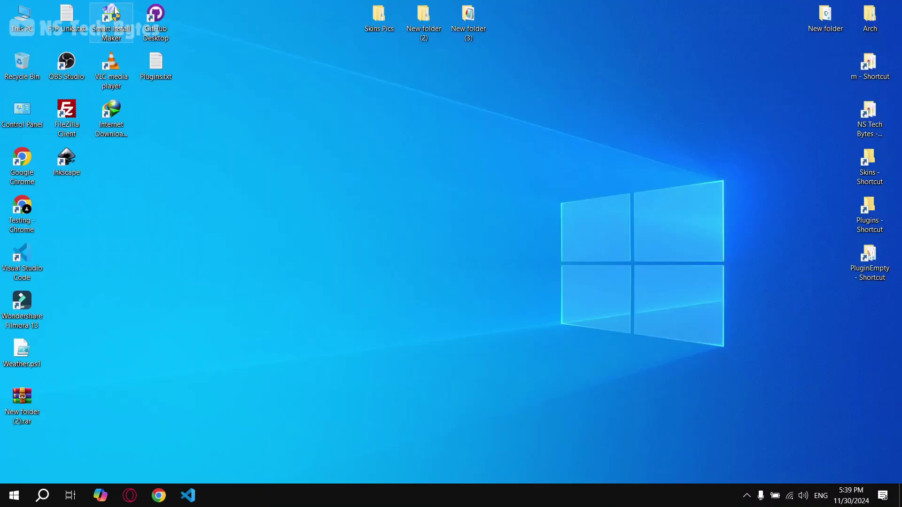
pyautogui.doubleClick(16, 26)
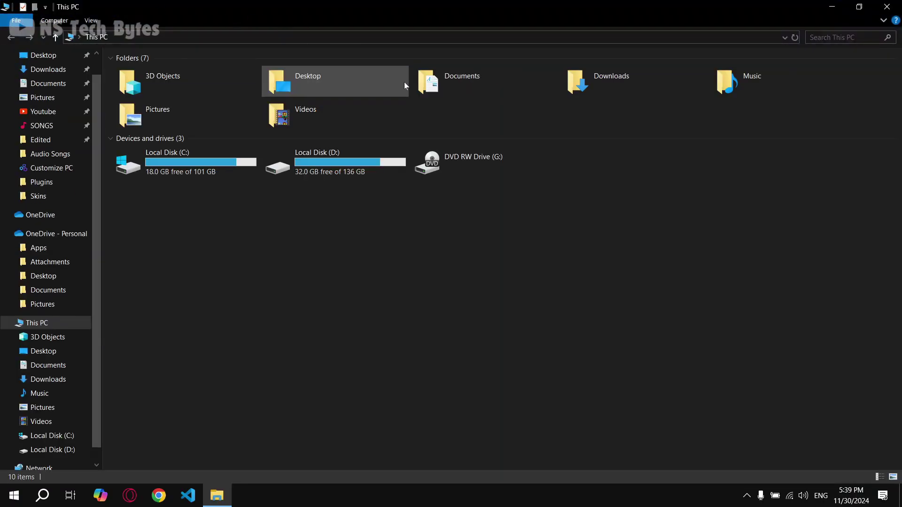
pyautogui.doubleClick(614, 79)
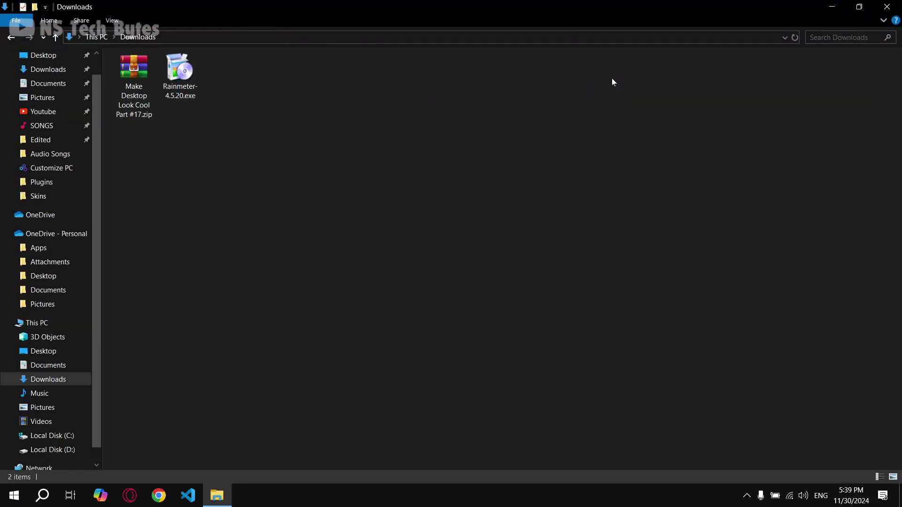
pyautogui.click(131, 72)
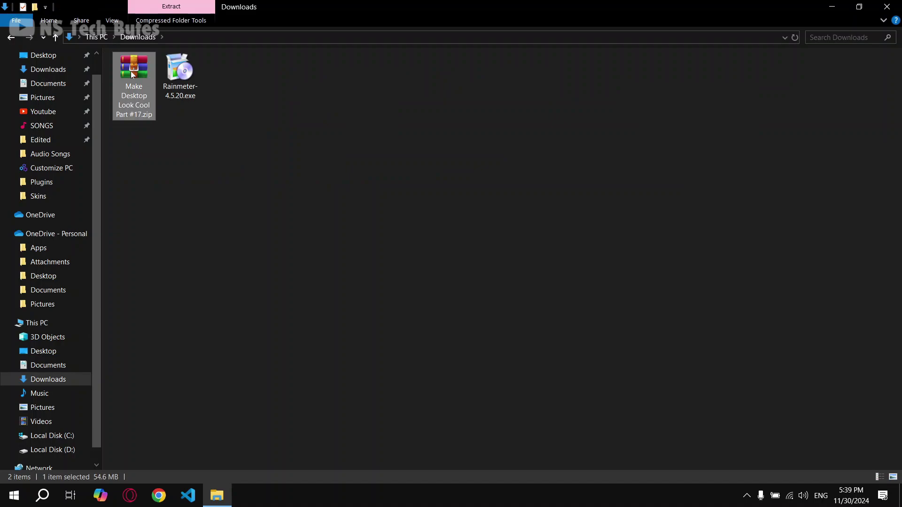
pyautogui.rightClick(131, 71)
pyautogui.click(191, 137)
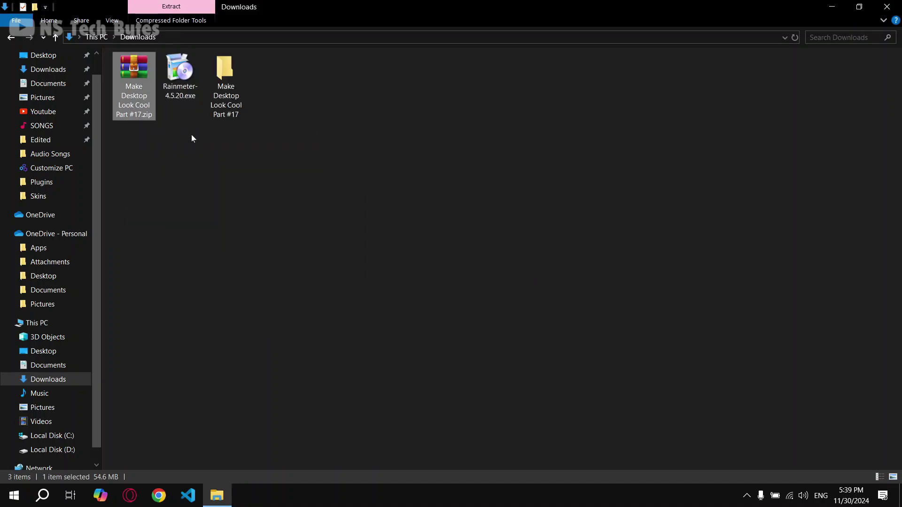
# Open the extracted Make Desktop Look Cool Part #17 folder and show its contents as medium icons
pyautogui.doubleClick(219, 70)
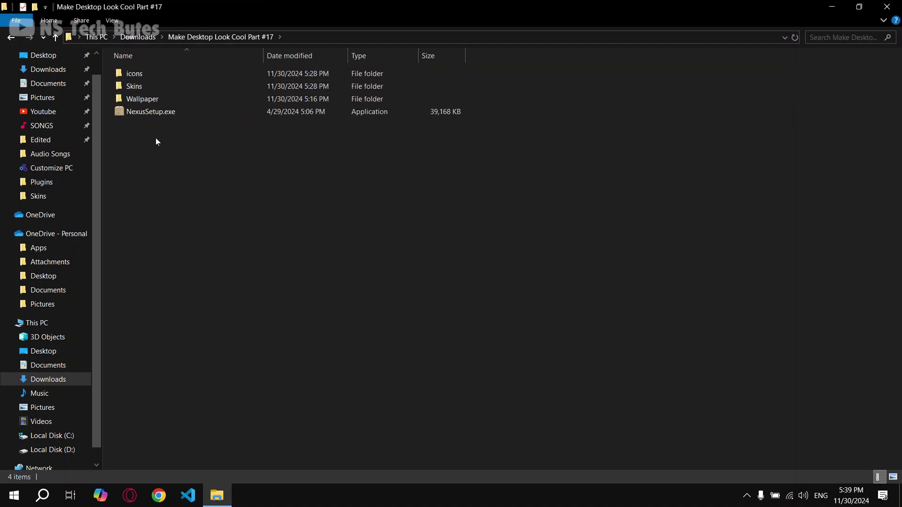
pyautogui.rightClick(187, 156)
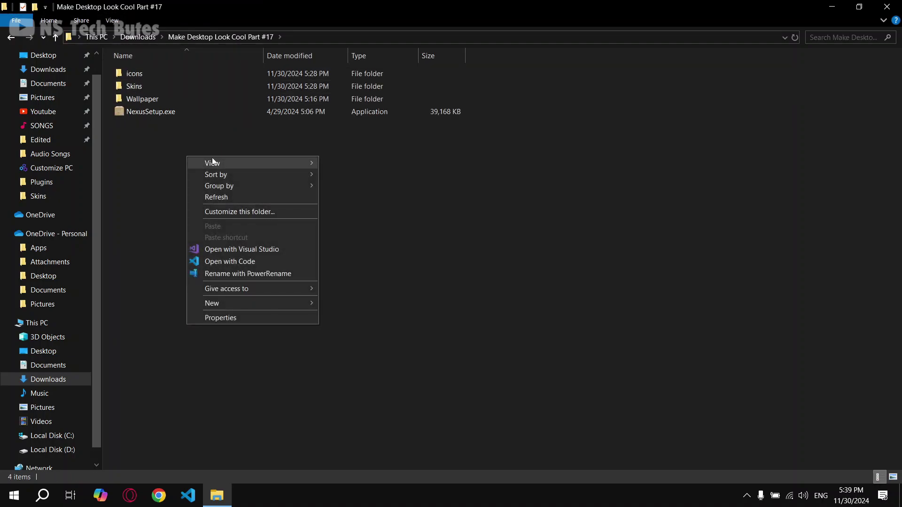
pyautogui.moveTo(213, 162)
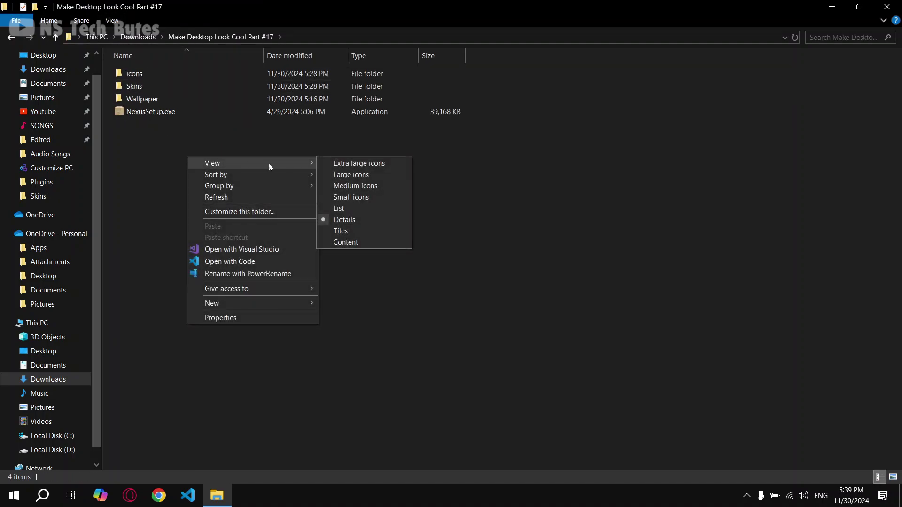
pyautogui.click(361, 185)
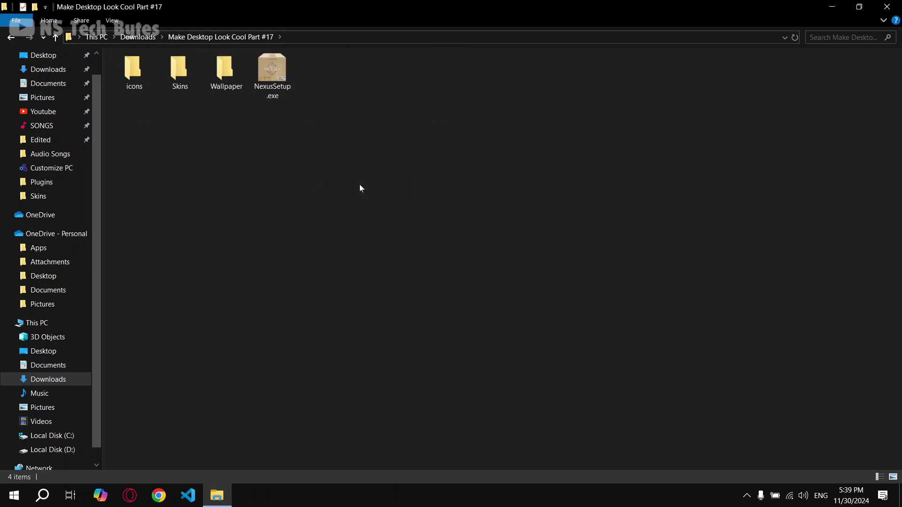
# Set the image in the Wallpaper folder as the desktop background and check it on the desktop
pyautogui.doubleClick(221, 66)
pyautogui.click(153, 99)
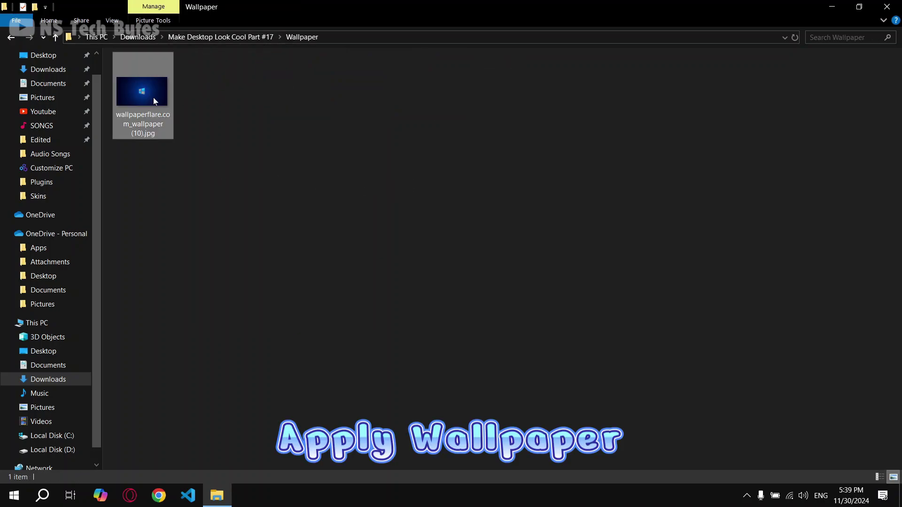
pyautogui.rightClick(153, 97)
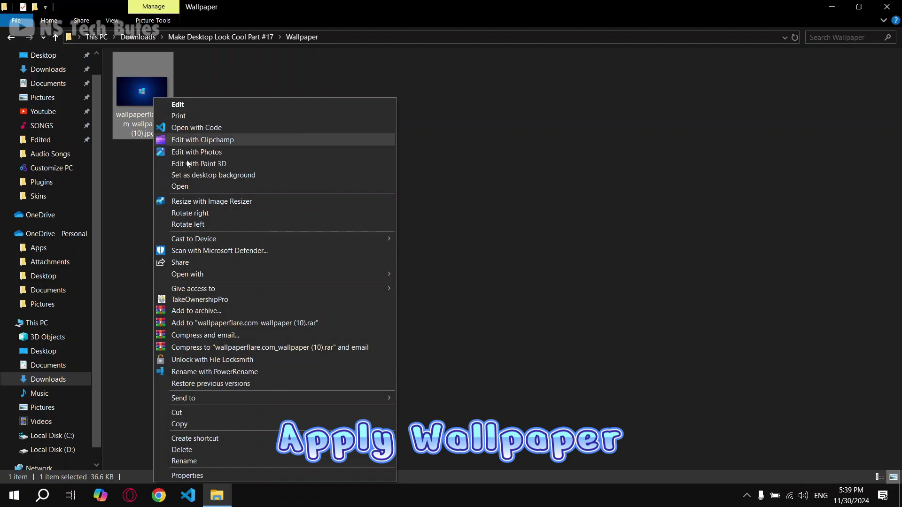
pyautogui.click(192, 180)
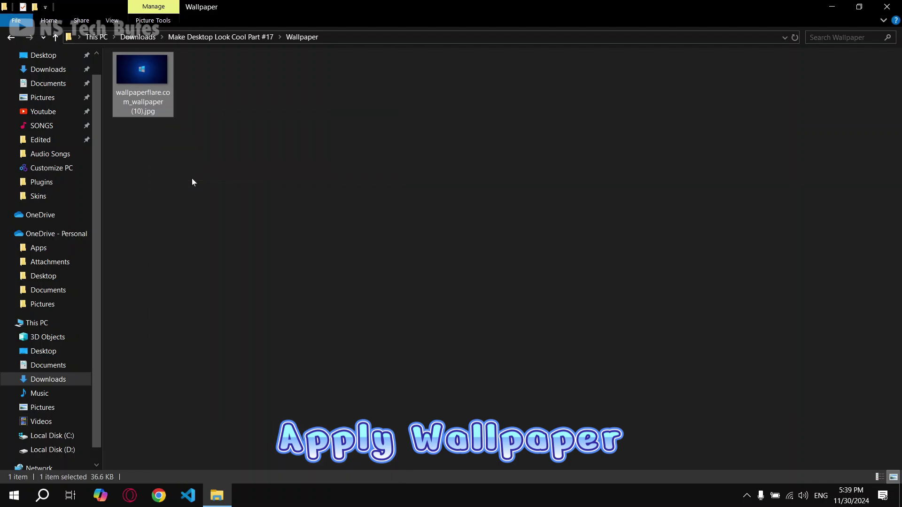
pyautogui.click(832, 6)
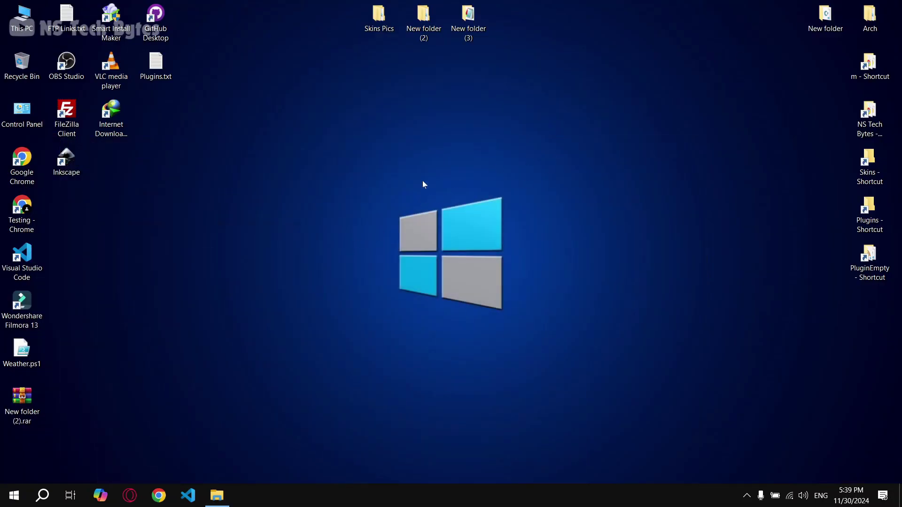
pyautogui.click(217, 495)
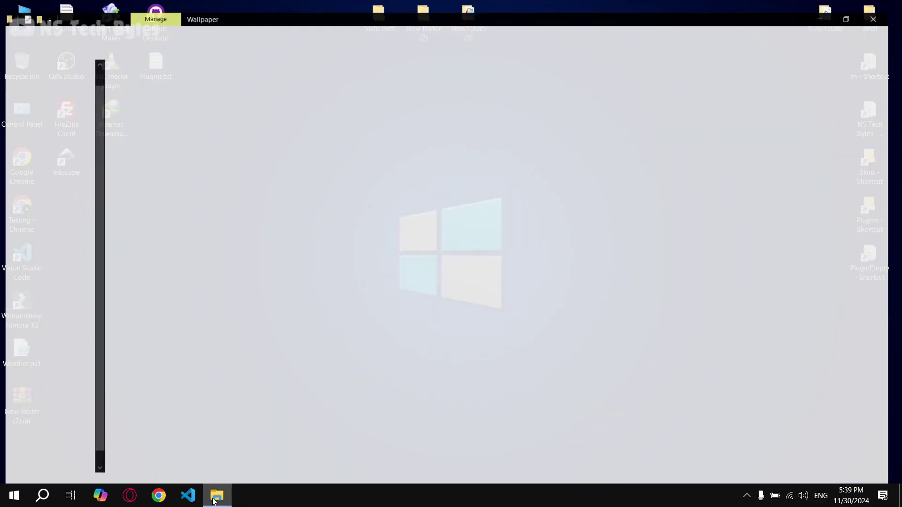
pyautogui.click(235, 162)
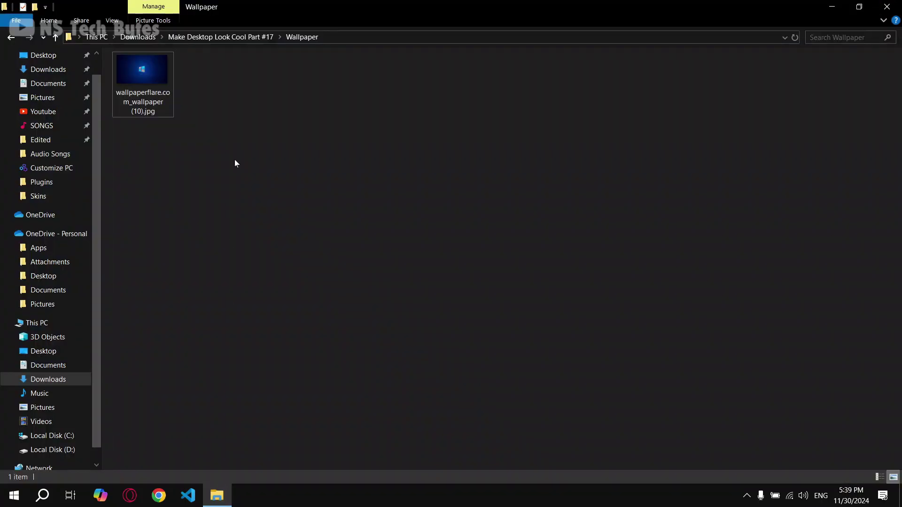
# Copy the icons folder from the extracted package to Local Disk (C:) and check the copied folder's contents
pyautogui.click(8, 39)
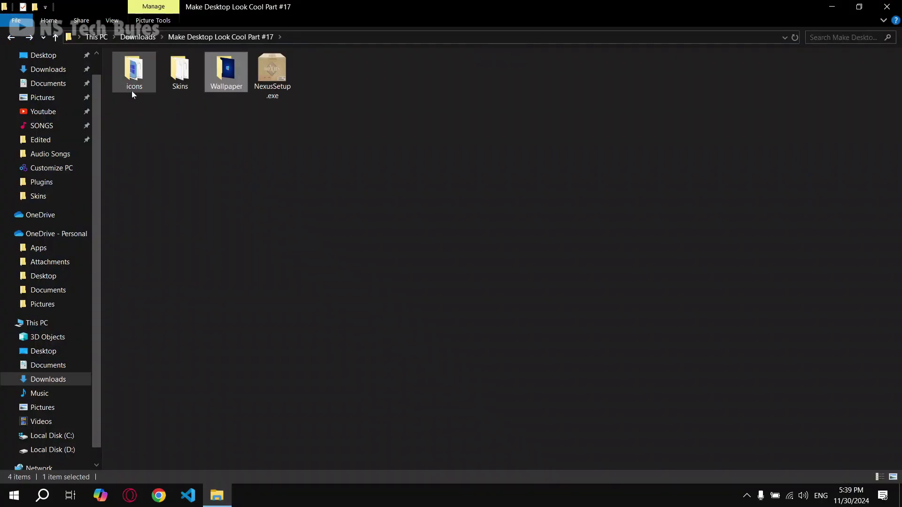
pyautogui.rightClick(133, 77)
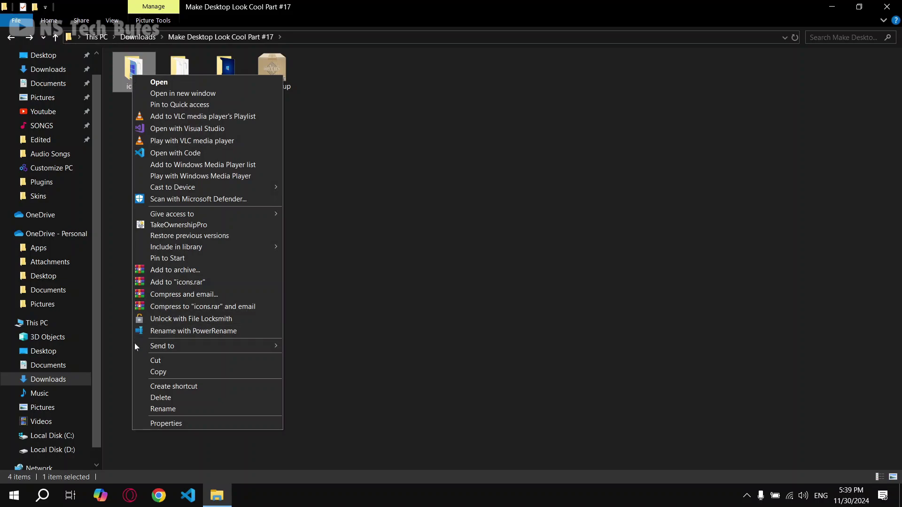
pyautogui.click(155, 372)
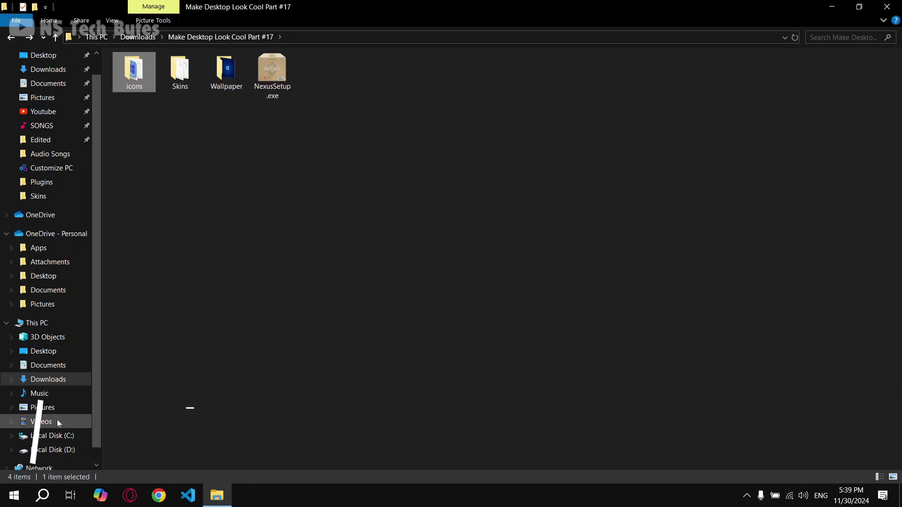
pyautogui.click(52, 435)
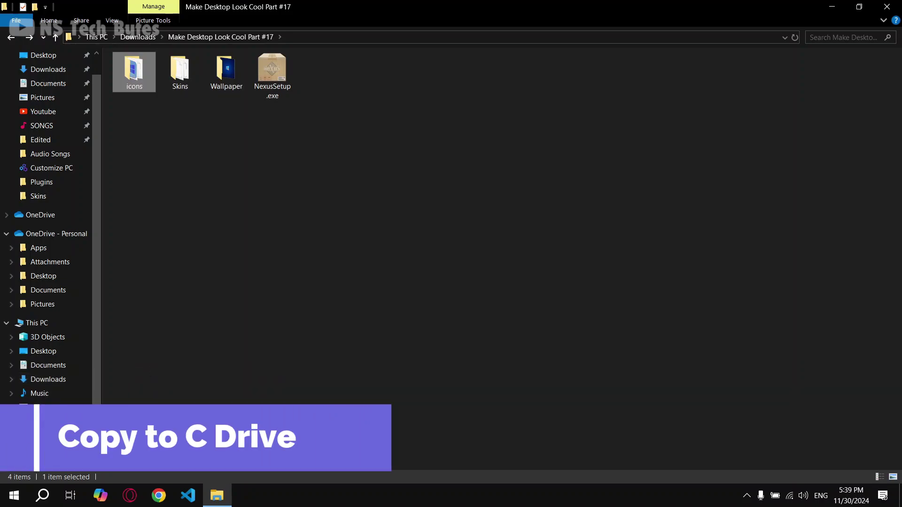
pyautogui.rightClick(191, 263)
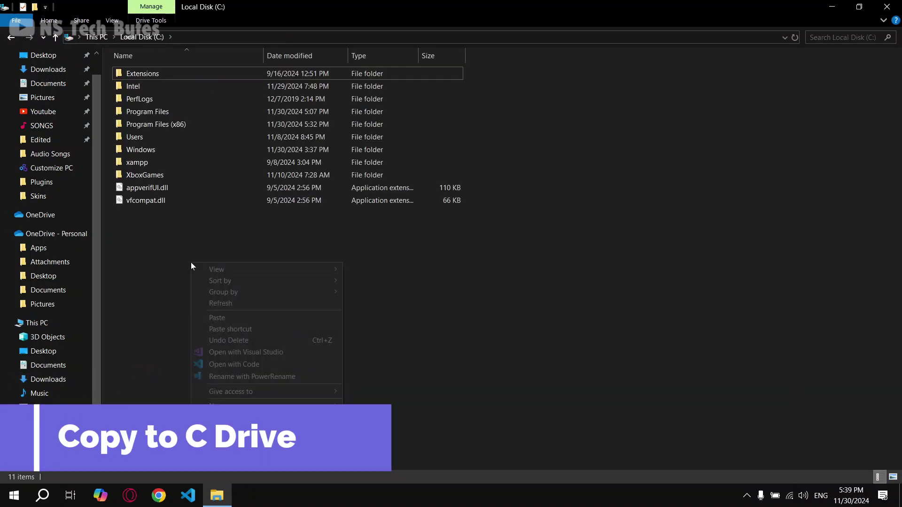
pyautogui.click(229, 315)
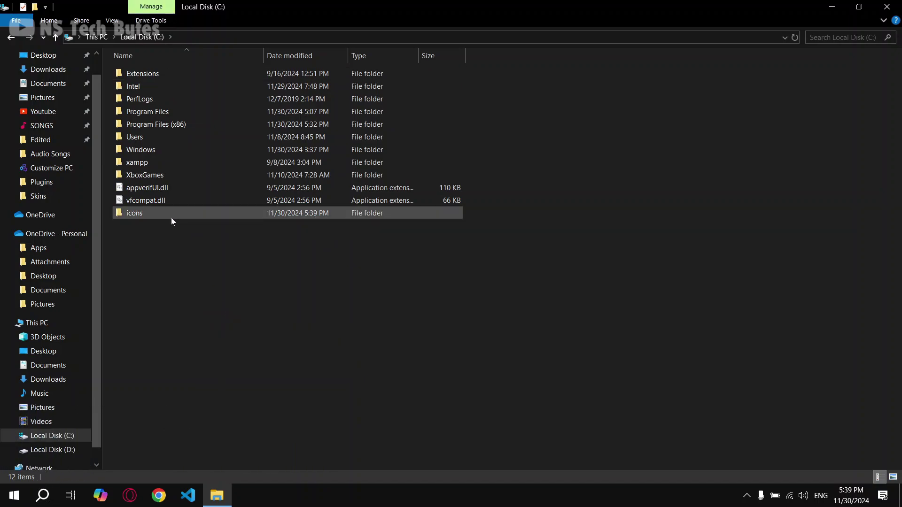
pyautogui.doubleClick(171, 215)
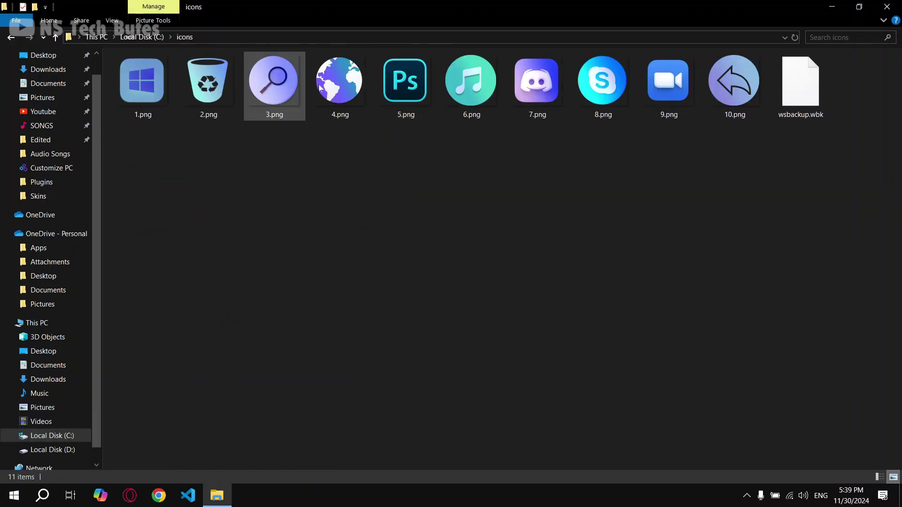
pyautogui.click(12, 41)
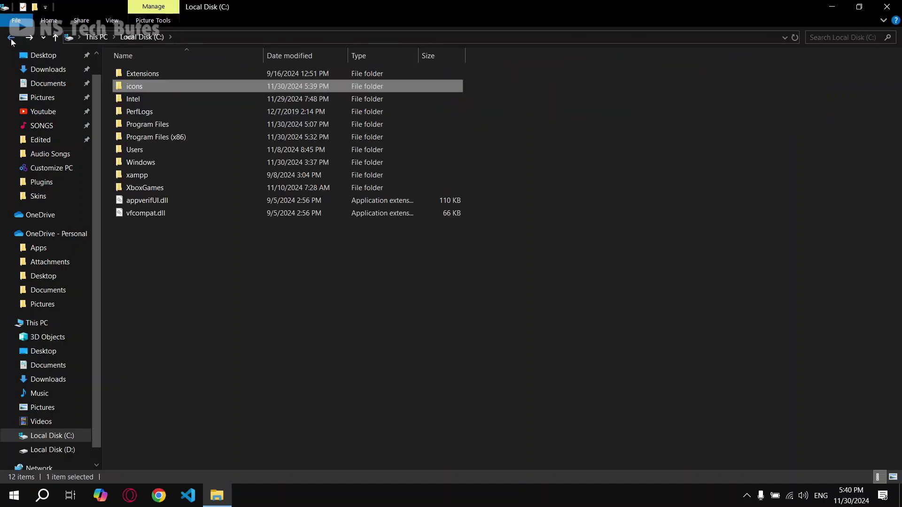
# Install Nexus from NexusSetup.exe in English, accepting the license agreement and default settings, and finish without launching it
pyautogui.click(32, 71)
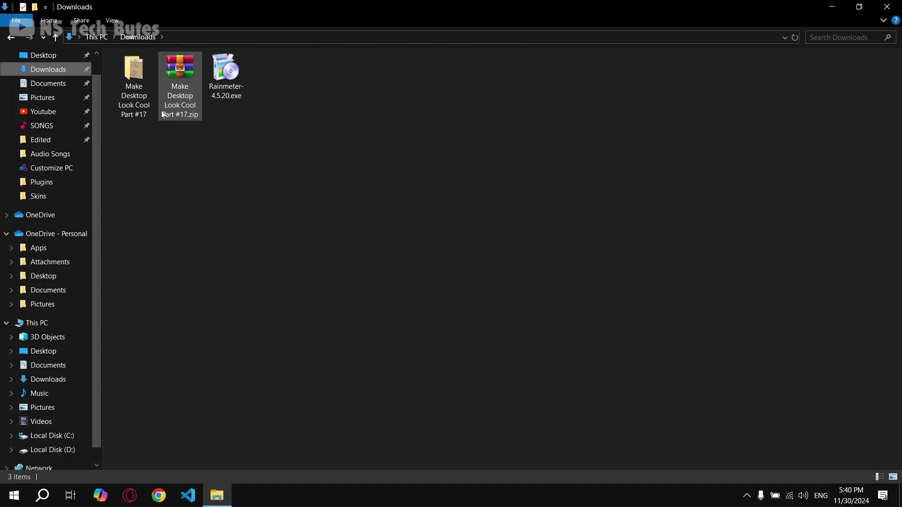
pyautogui.doubleClick(146, 79)
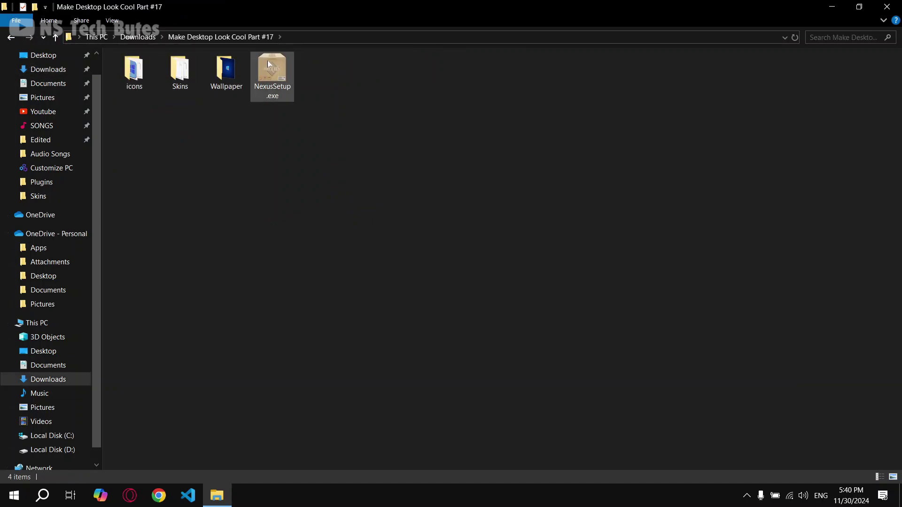
pyautogui.doubleClick(269, 65)
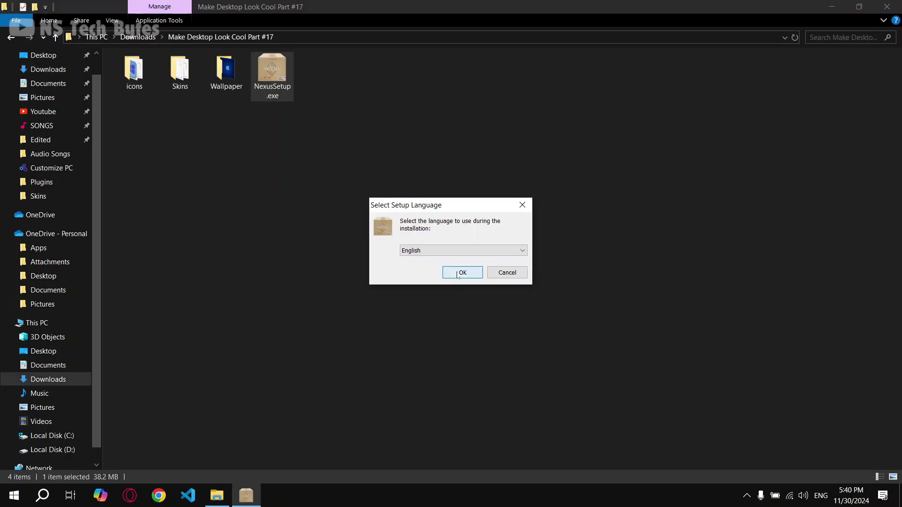
pyautogui.press('Return')
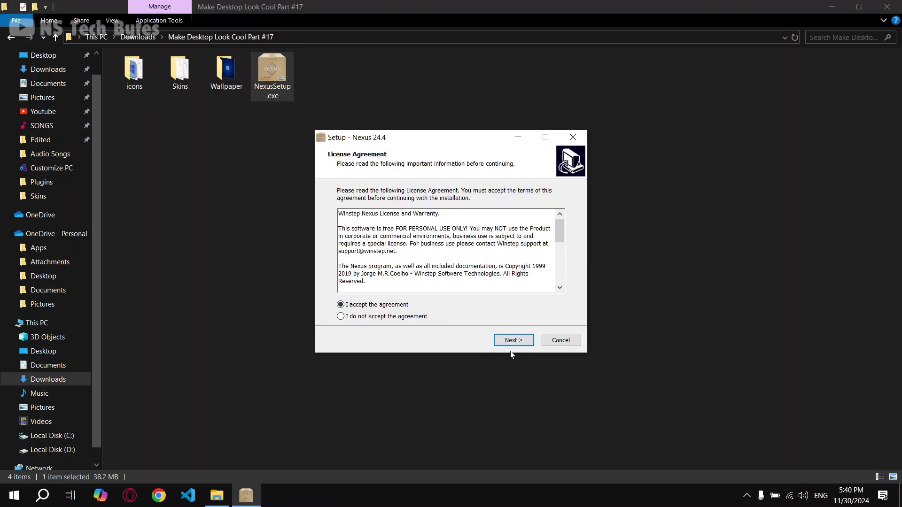
pyautogui.click(519, 346)
pyautogui.click(519, 348)
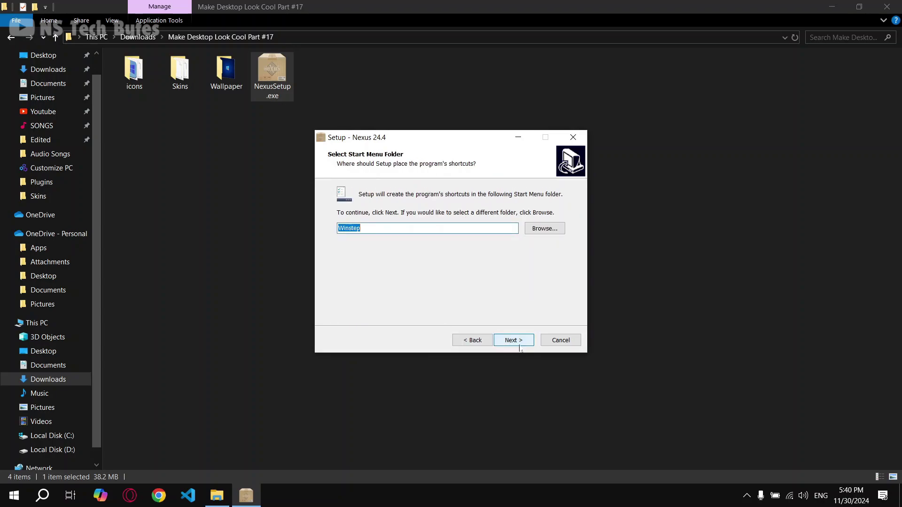
pyautogui.click(519, 346)
pyautogui.click(517, 346)
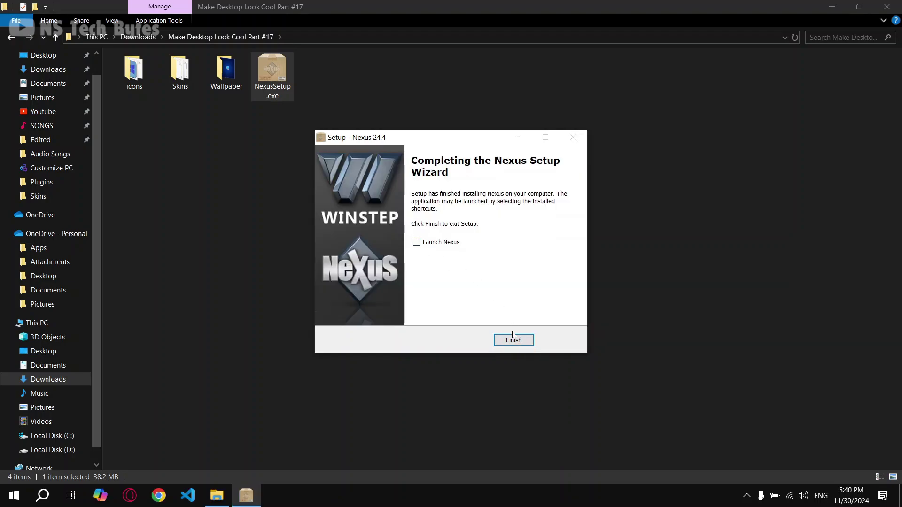
pyautogui.click(512, 339)
pyautogui.click(652, 417)
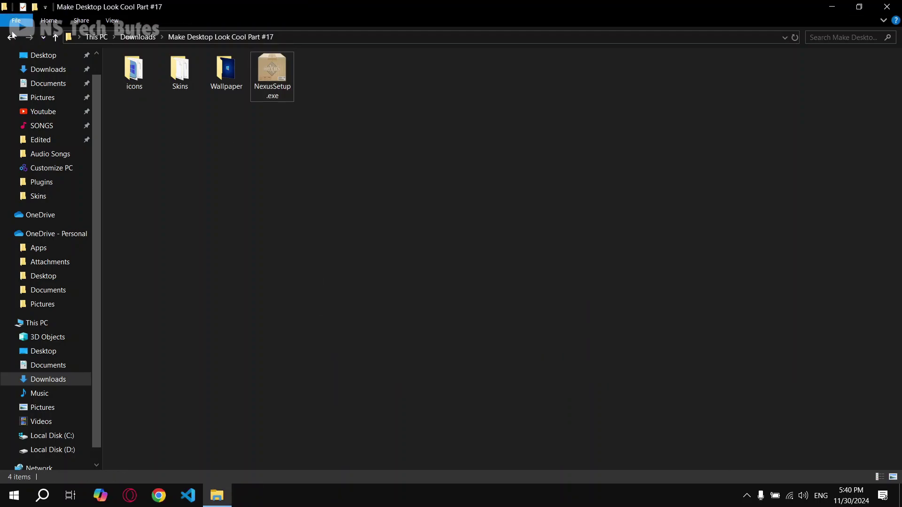
# Install Rainmeter from Rainmeter-4.5.20.exe in the Downloads folder, in English with the standard installation and default options, and run it on finishing
pyautogui.click(11, 37)
pyautogui.click(233, 143)
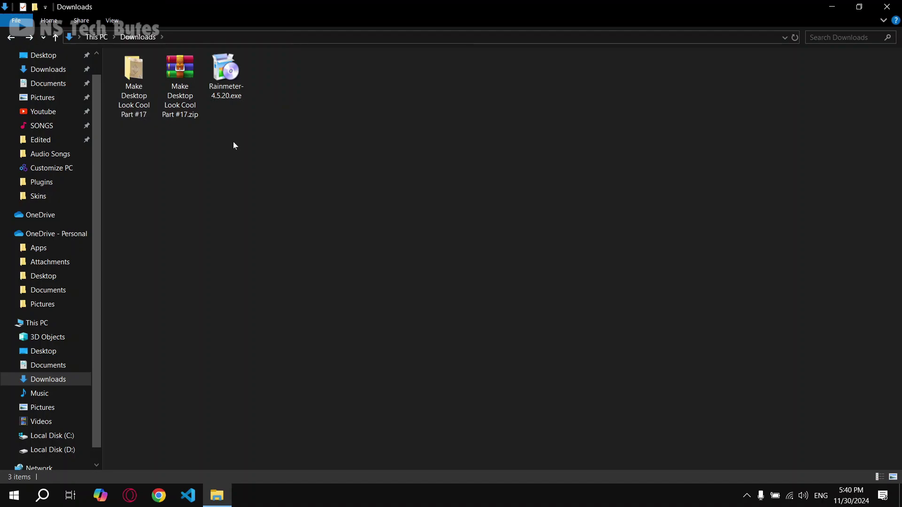
pyautogui.click(229, 84)
pyautogui.doubleClick(229, 85)
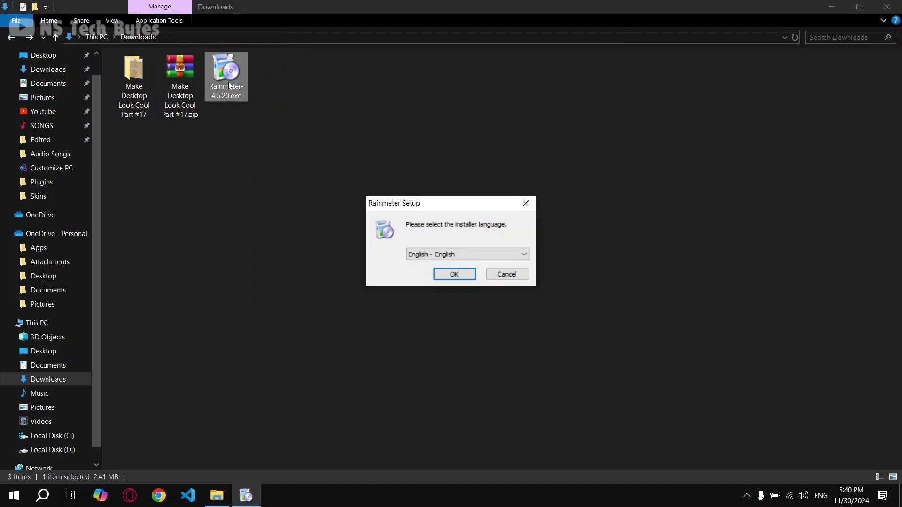
pyautogui.click(473, 277)
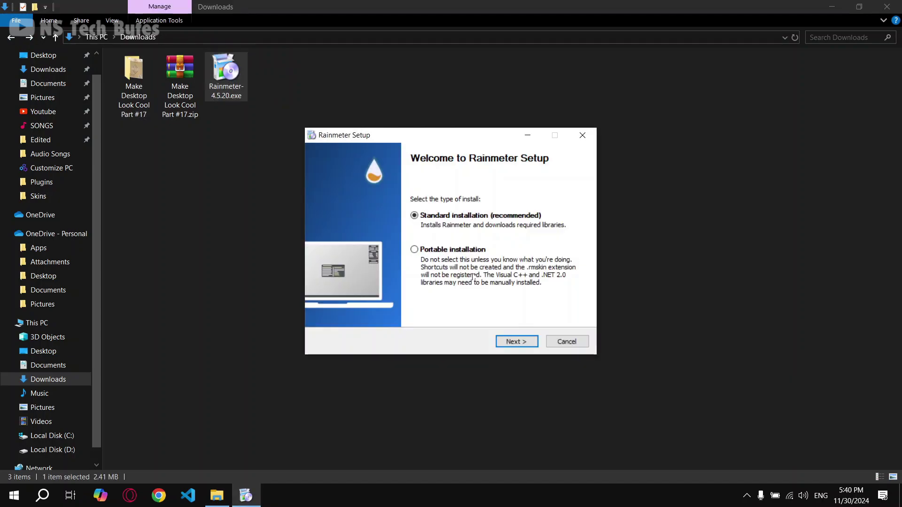
pyautogui.click(525, 343)
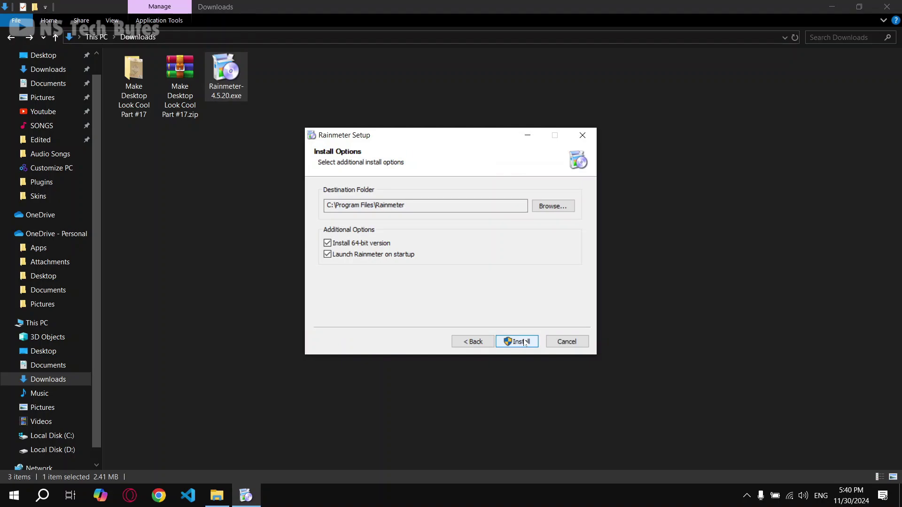
pyautogui.click(525, 342)
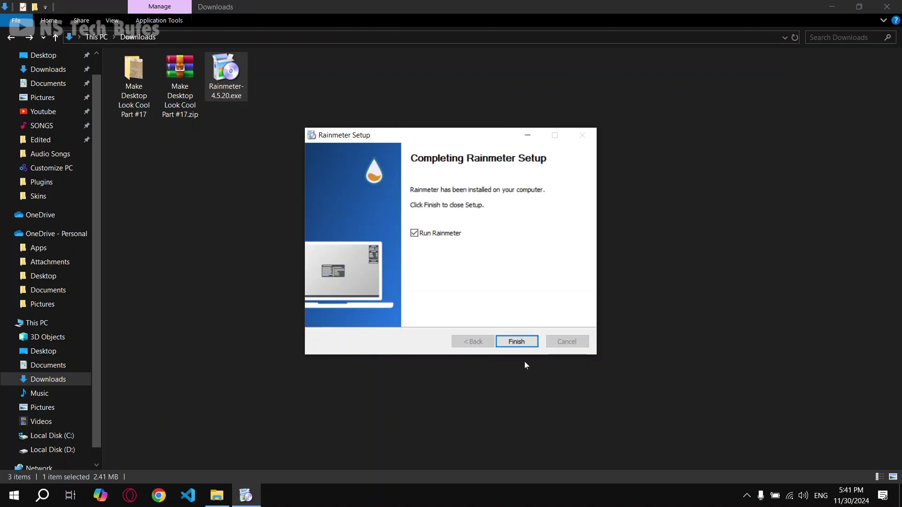
pyautogui.press('Return')
# Unload the default illustro Welcome, Disk, System and Clock skins from the desktop
pyautogui.click(828, 8)
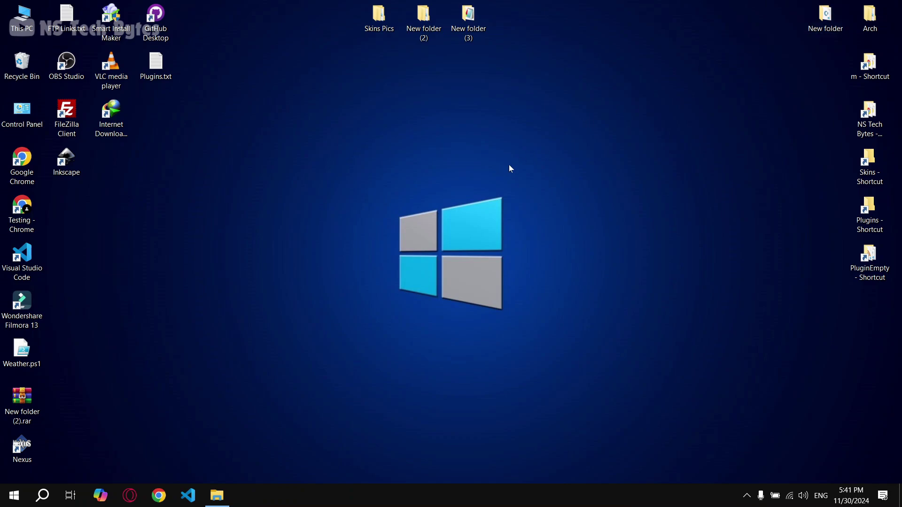
pyautogui.rightClick(452, 227)
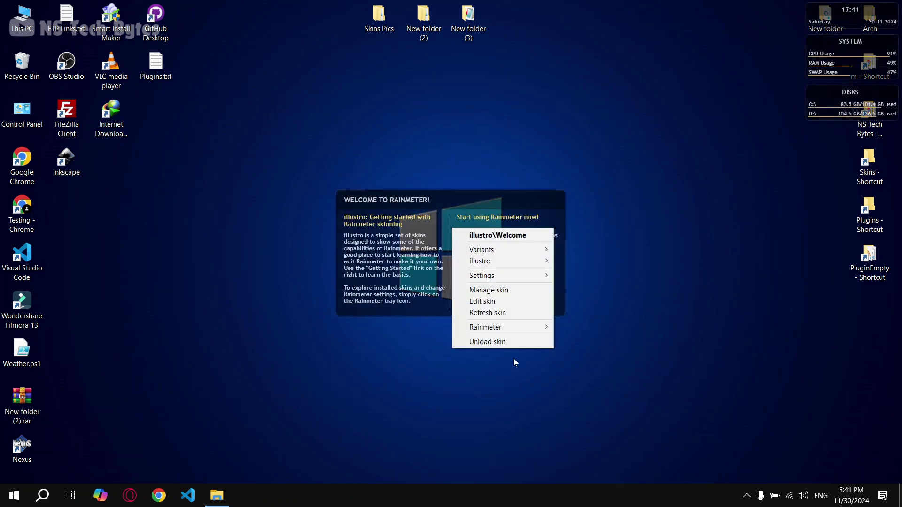
pyautogui.click(518, 342)
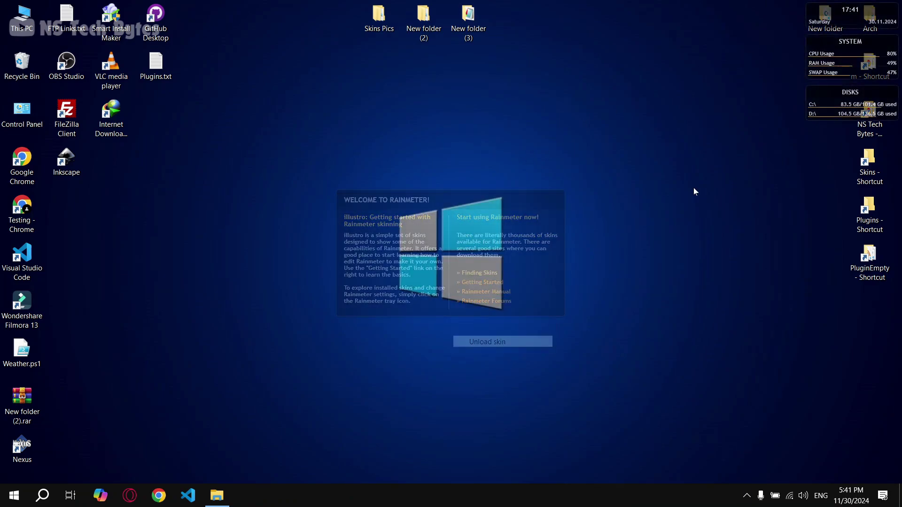
pyautogui.rightClick(812, 119)
pyautogui.click(831, 225)
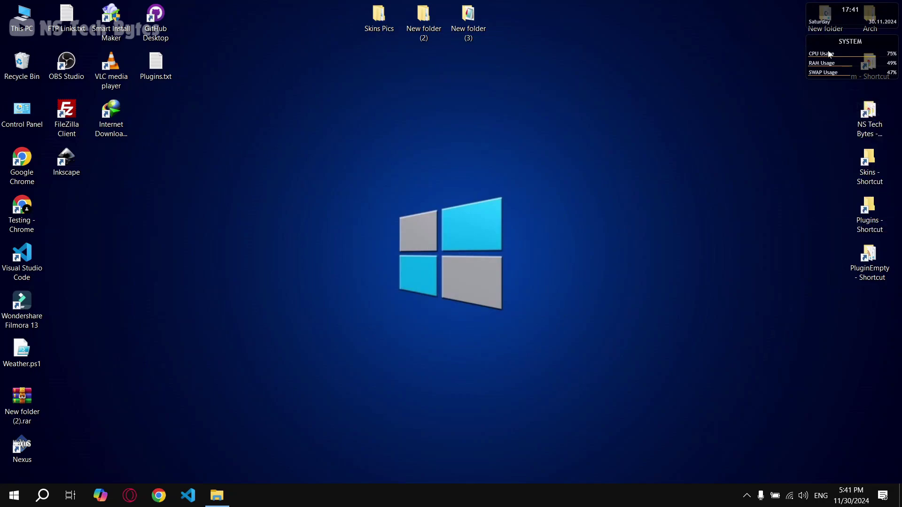
pyautogui.rightClick(828, 70)
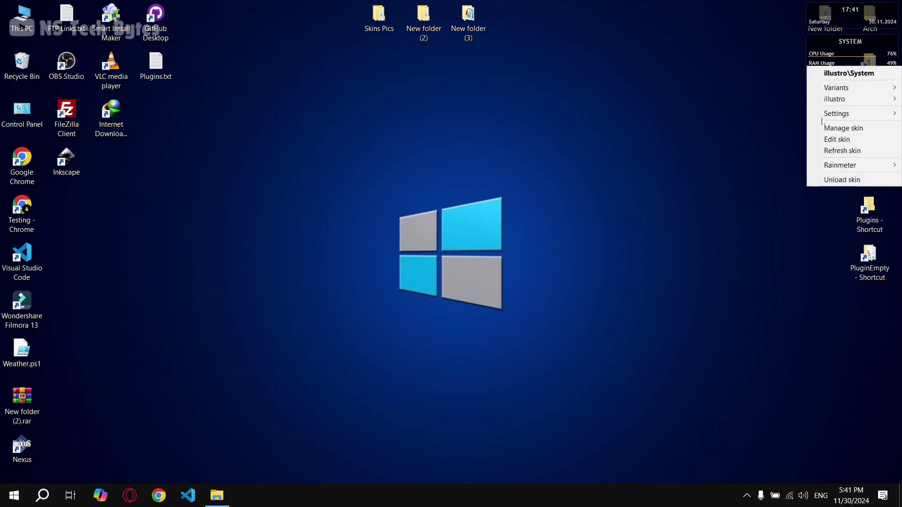
pyautogui.click(826, 179)
pyautogui.rightClick(821, 21)
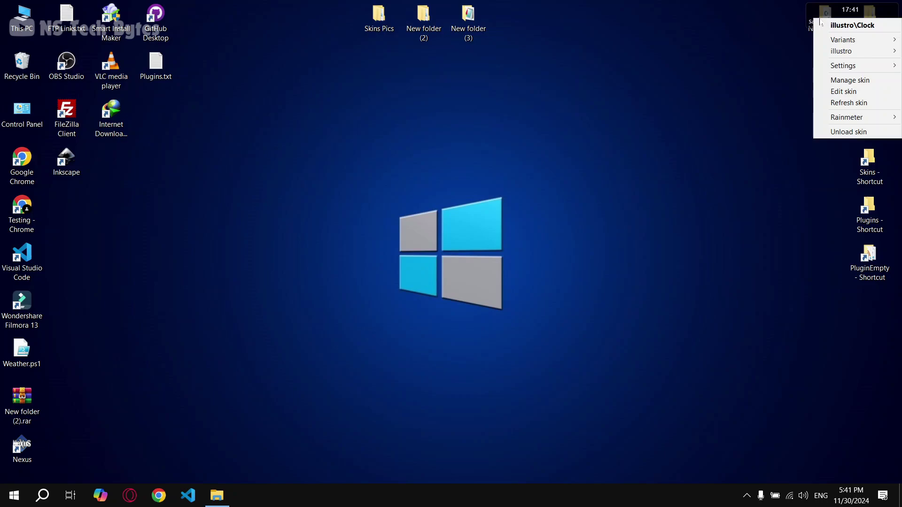
pyautogui.click(837, 135)
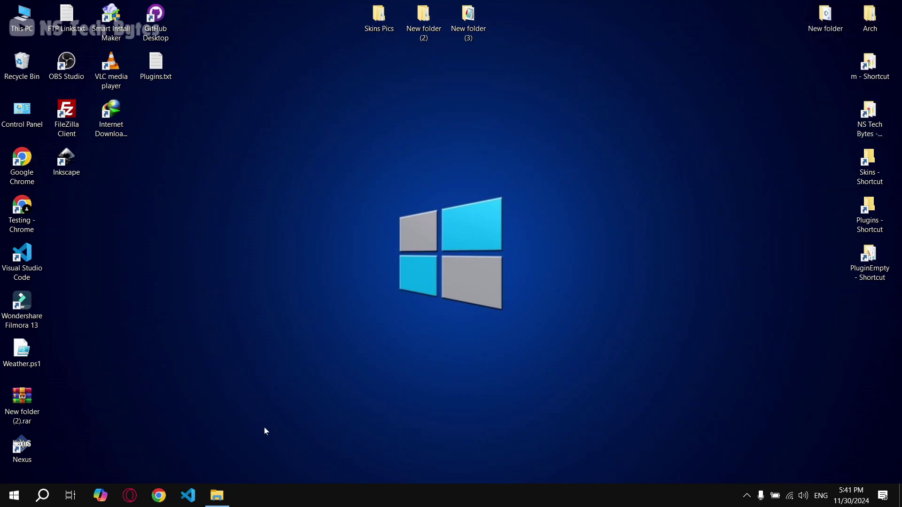
# Open the Skins folder of the extracted package and install mii-power.rmskin and mond.rmskin, without applying Mond's included layout
pyautogui.click(217, 496)
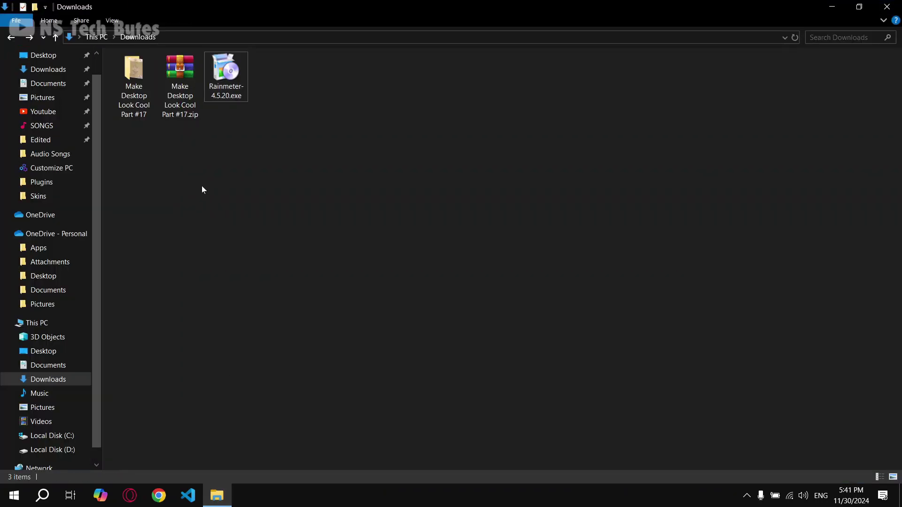
pyautogui.doubleClick(125, 88)
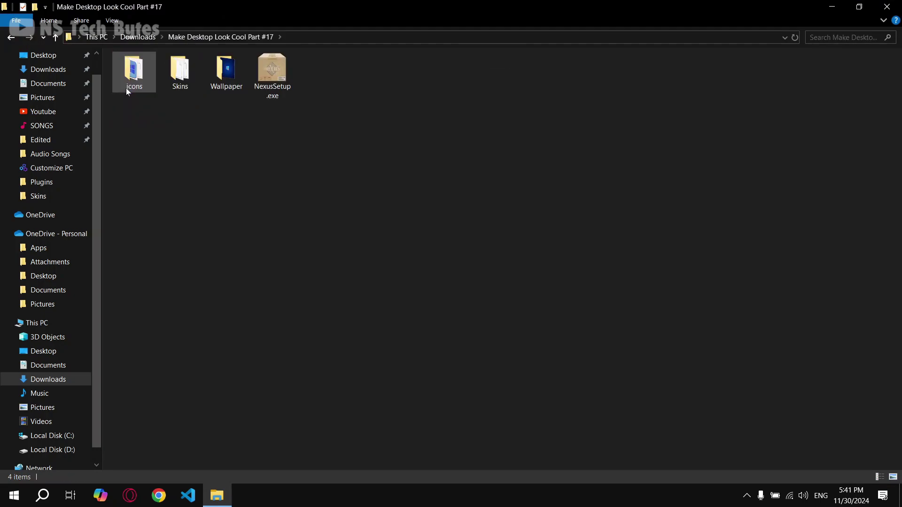
pyautogui.doubleClick(172, 75)
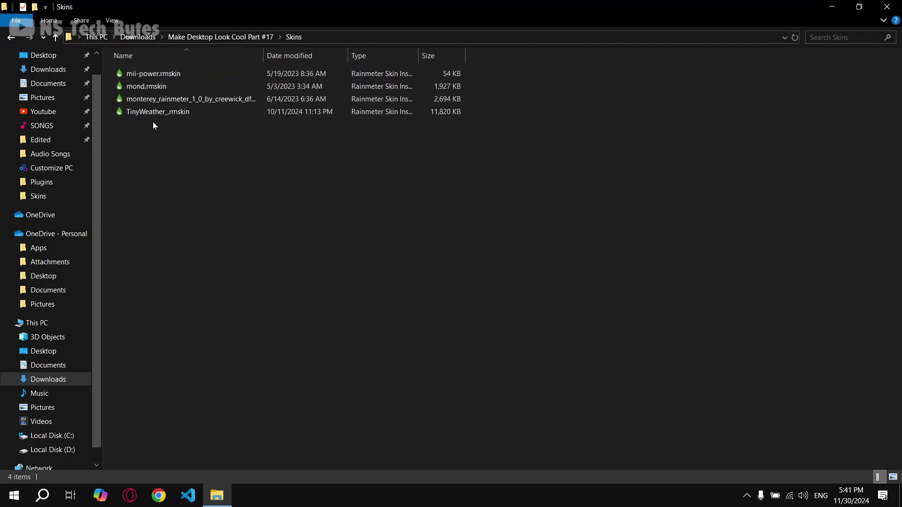
pyautogui.doubleClick(162, 74)
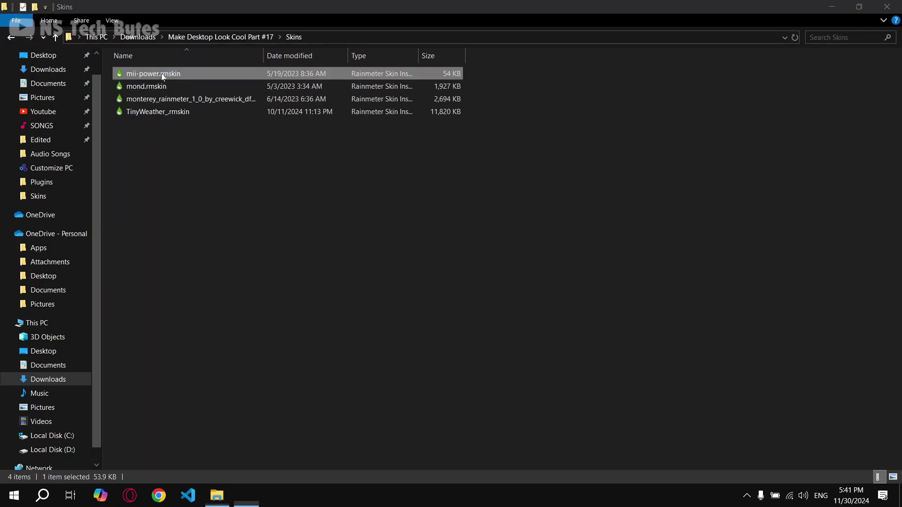
pyautogui.click(499, 342)
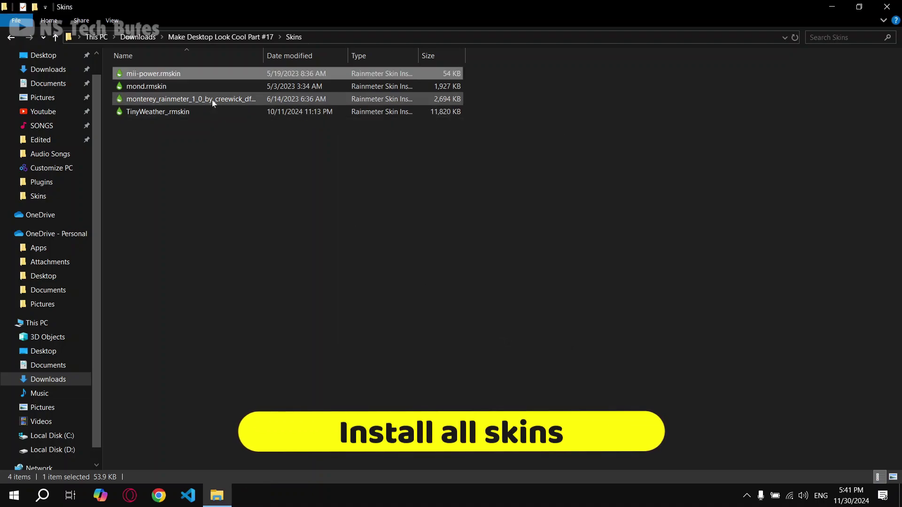
pyautogui.doubleClick(206, 90)
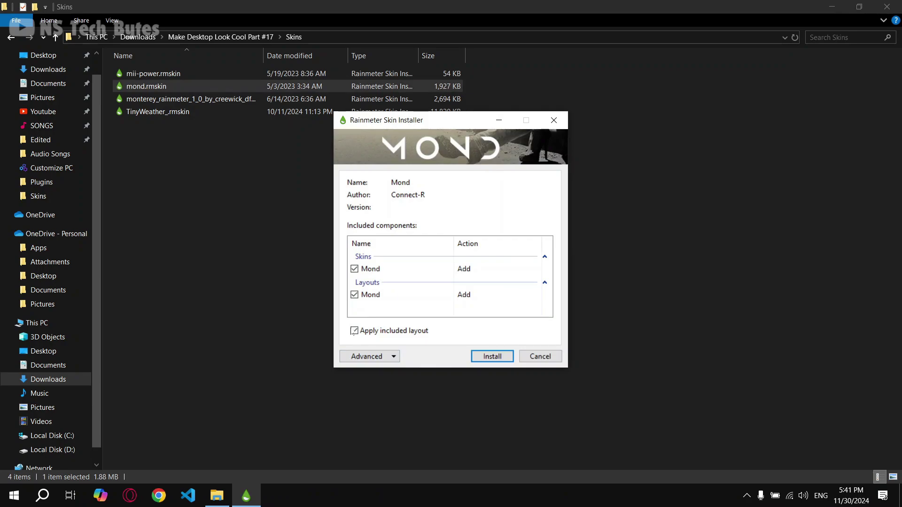
pyautogui.click(480, 357)
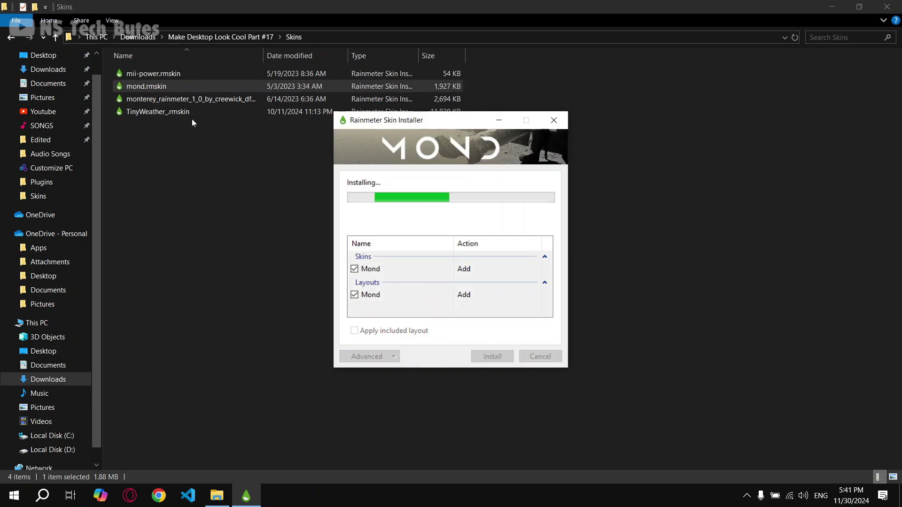
# Install the Monterey skin without loading its included skins, install the TinyWeather skin, and close the folder window
pyautogui.click(179, 101)
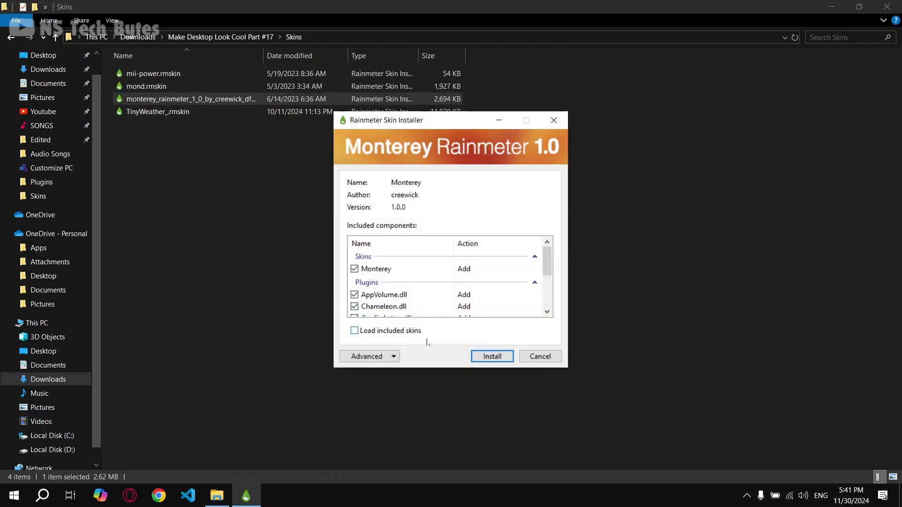
pyautogui.click(492, 356)
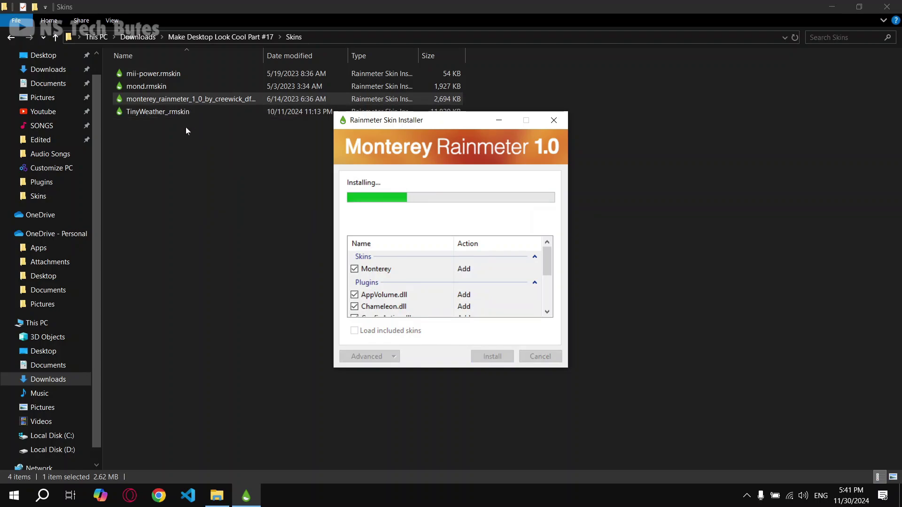
pyautogui.doubleClick(185, 115)
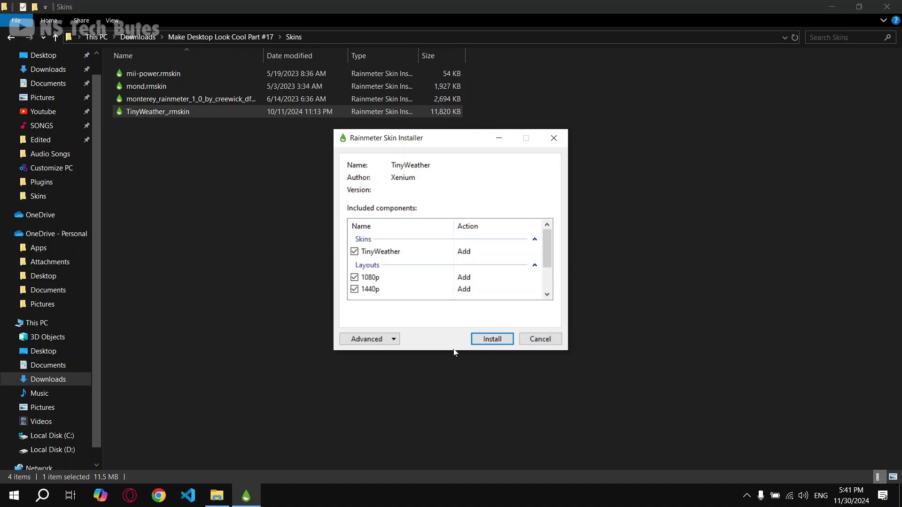
pyautogui.click(492, 339)
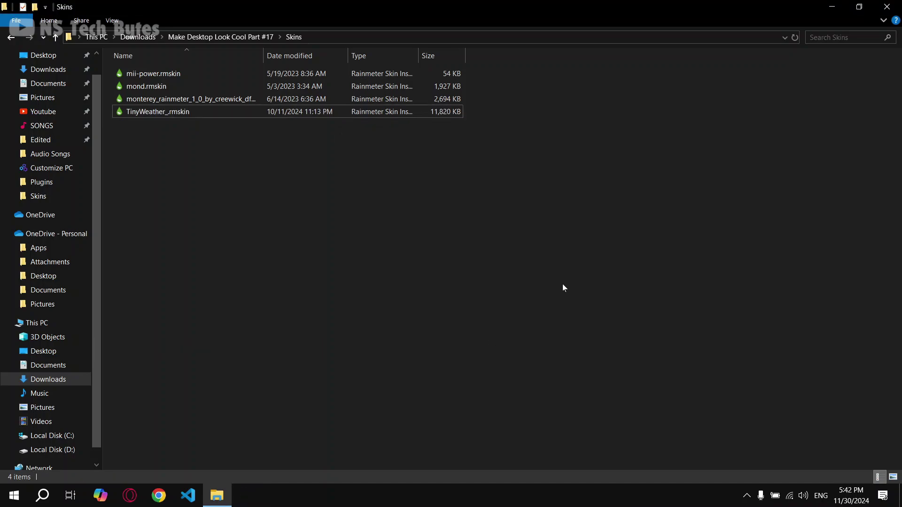
pyautogui.click(897, 5)
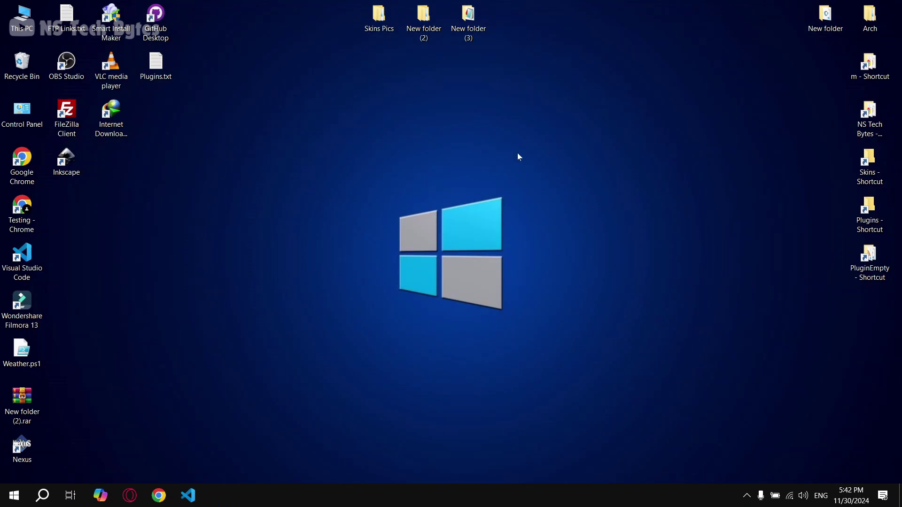
# Hide all the desktop icons
pyautogui.rightClick(400, 103)
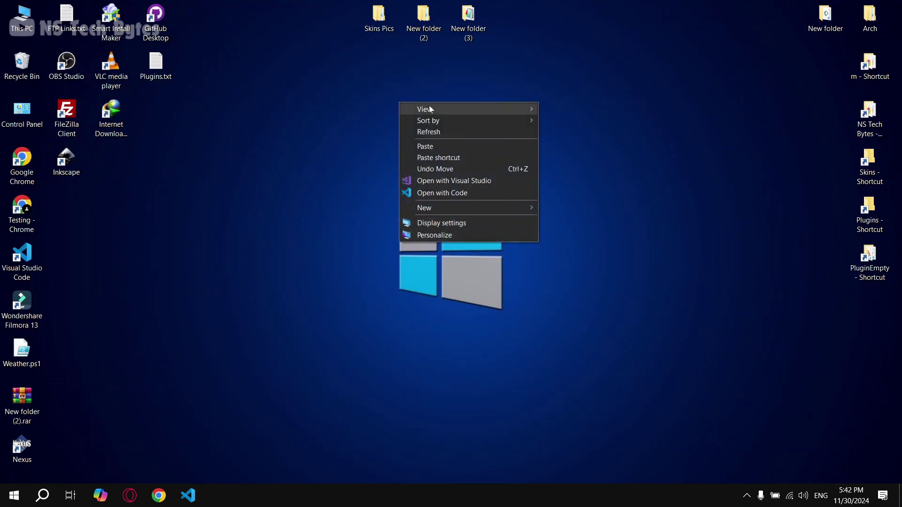
pyautogui.moveTo(451, 109)
pyautogui.click(578, 170)
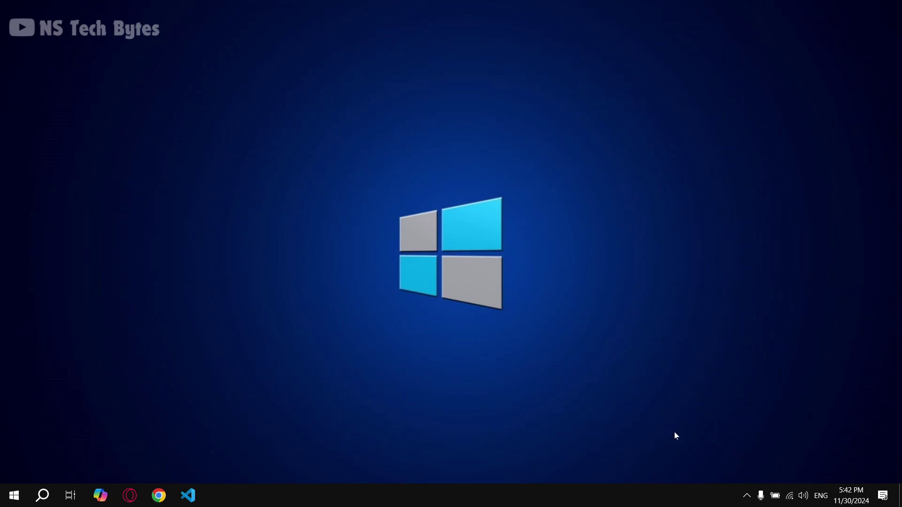
# Open the Rainmeter manager and load Settings.ini from the Monterey skin
pyautogui.click(746, 497)
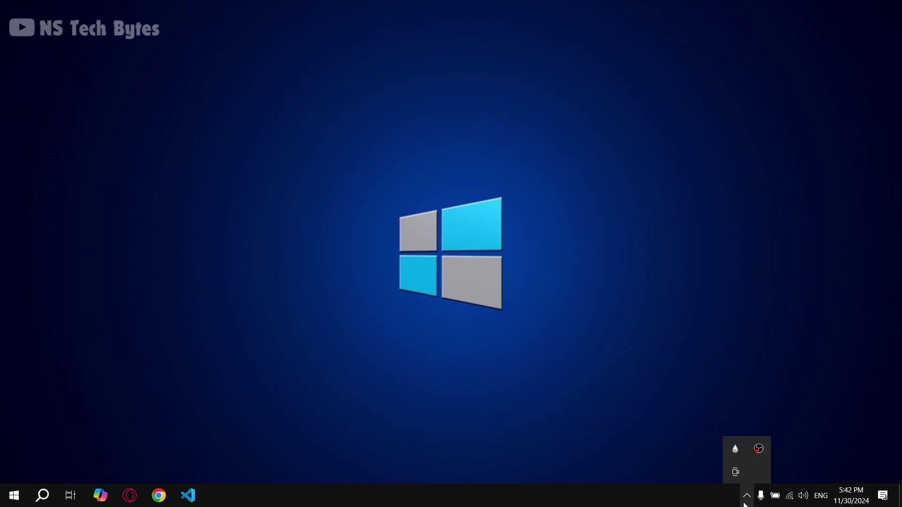
pyautogui.click(736, 446)
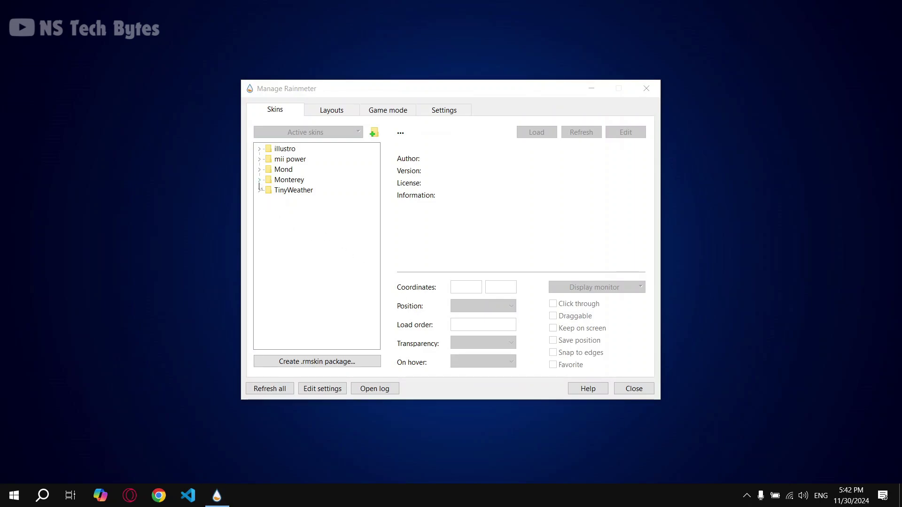
pyautogui.click(259, 181)
pyautogui.click(286, 212)
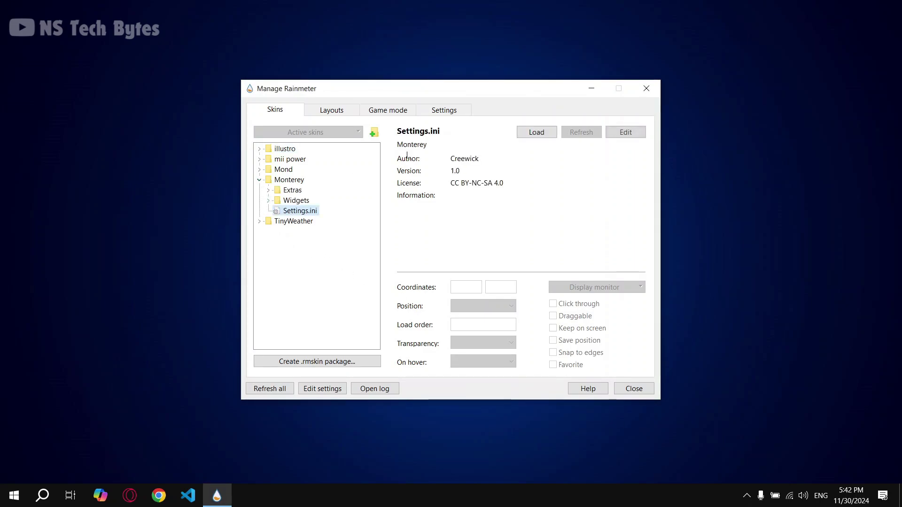
pyautogui.click(542, 132)
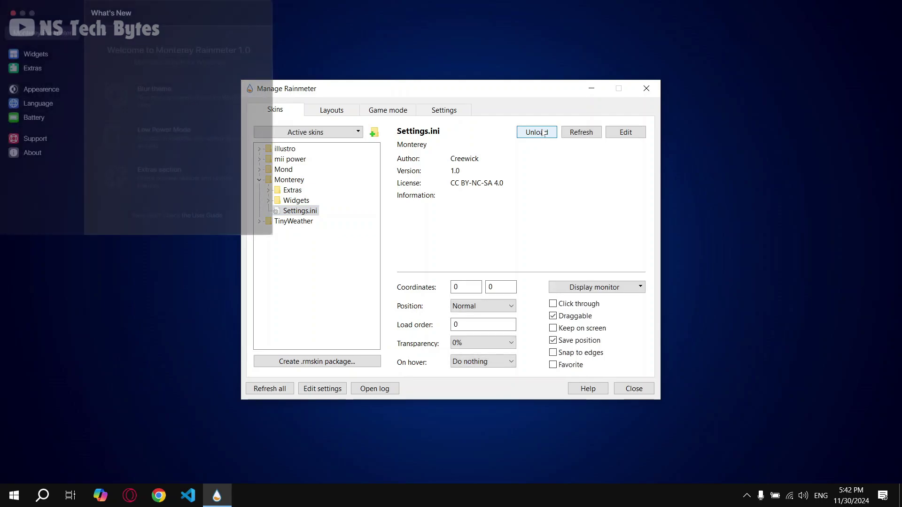
# Move the Monterey settings skin to about 474, 190 and shift the Manage Rainmeter window aside to uncover it
pyautogui.moveTo(175, 11); pyautogui.dragTo(398, 104)
pyautogui.click(536, 88)
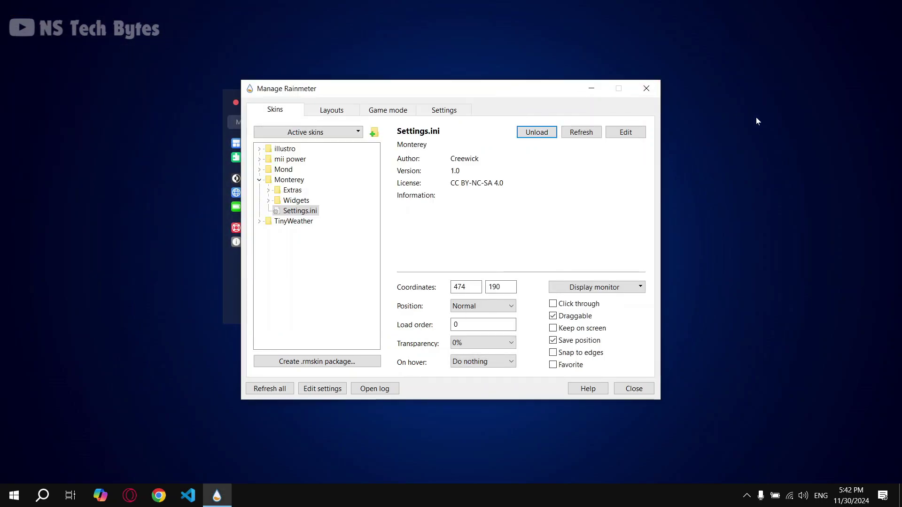
pyautogui.moveTo(541, 90); pyautogui.dragTo(729, 157)
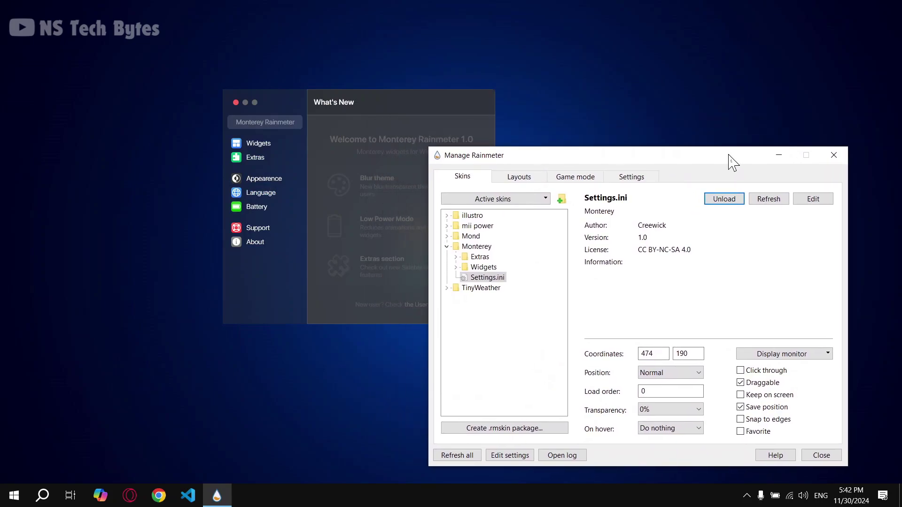
# Turn on the Music widget in the Monterey settings and dismiss its What's New introduction
pyautogui.click(259, 142)
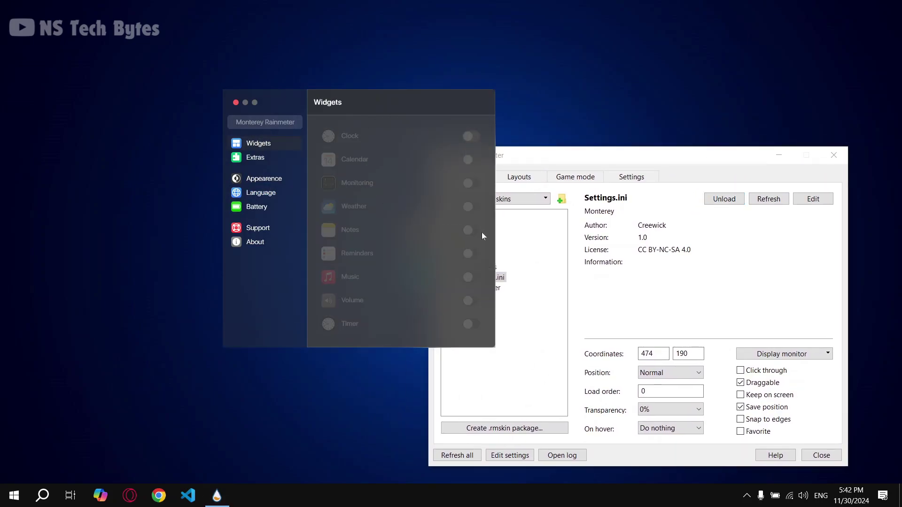
pyautogui.click(470, 281)
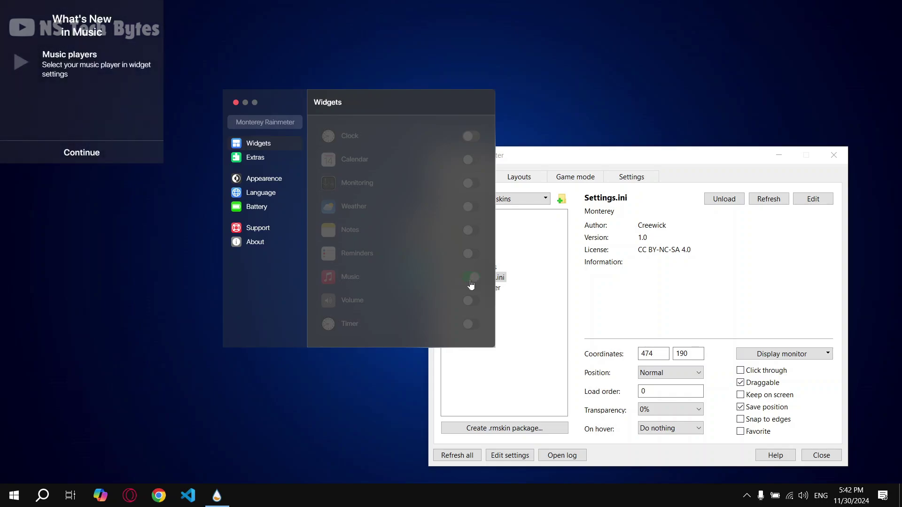
pyautogui.click(73, 160)
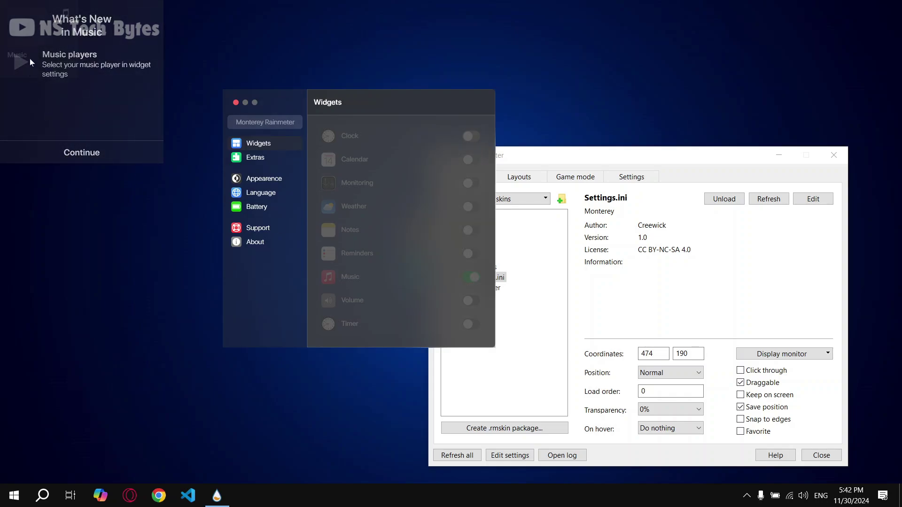
# Set the Music widget to the Wide size, move it lower on the desktop, then close Monterey settings and minimize Manage Rainmeter
pyautogui.rightClick(33, 29)
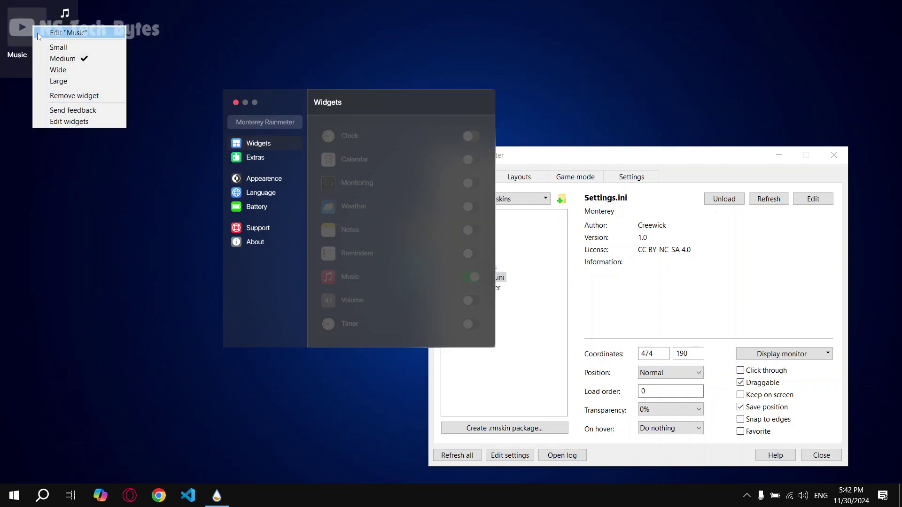
pyautogui.click(57, 70)
pyautogui.moveTo(62, 47); pyautogui.dragTo(104, 224)
pyautogui.click(236, 103)
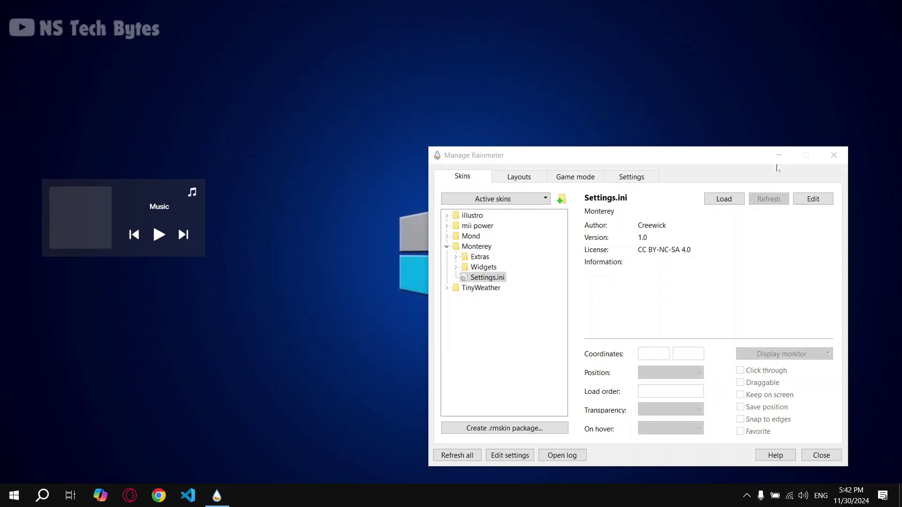
pyautogui.click(774, 158)
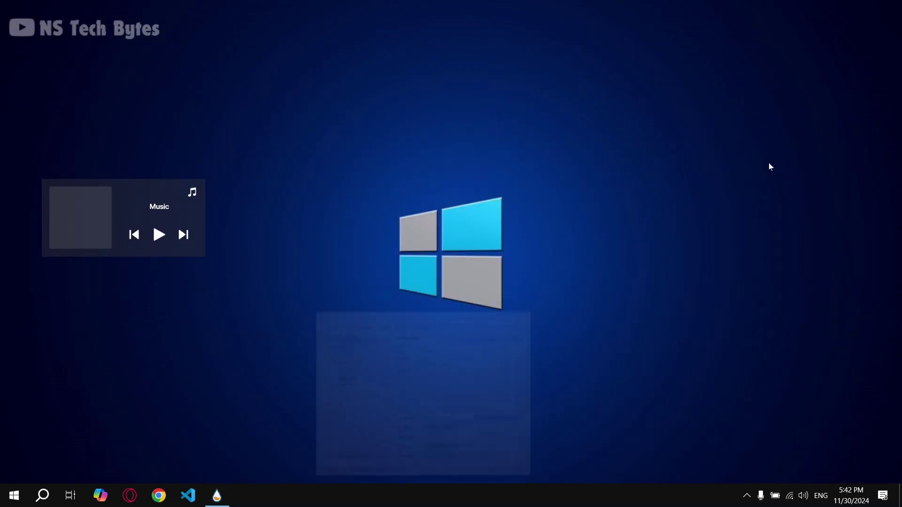
# Configure the taskbar to use small buttons and set its location on screen to Top
pyautogui.rightClick(423, 495)
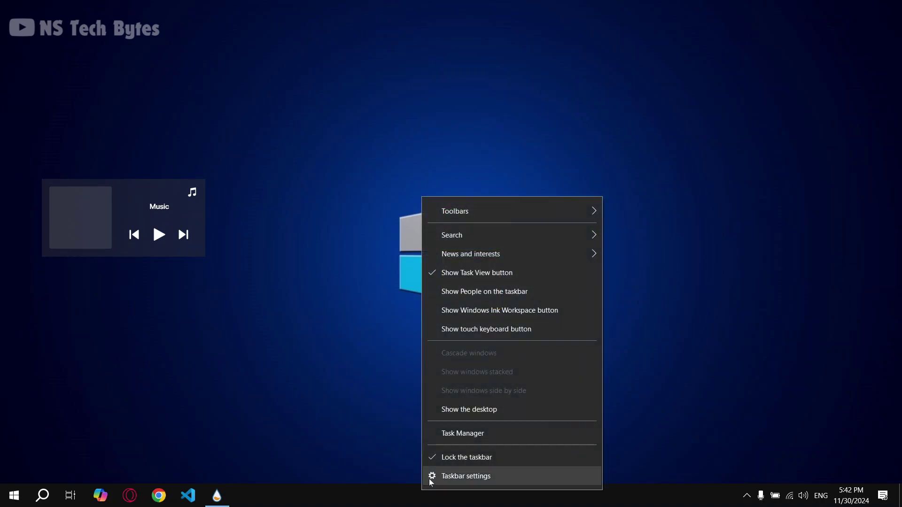
pyautogui.click(429, 477)
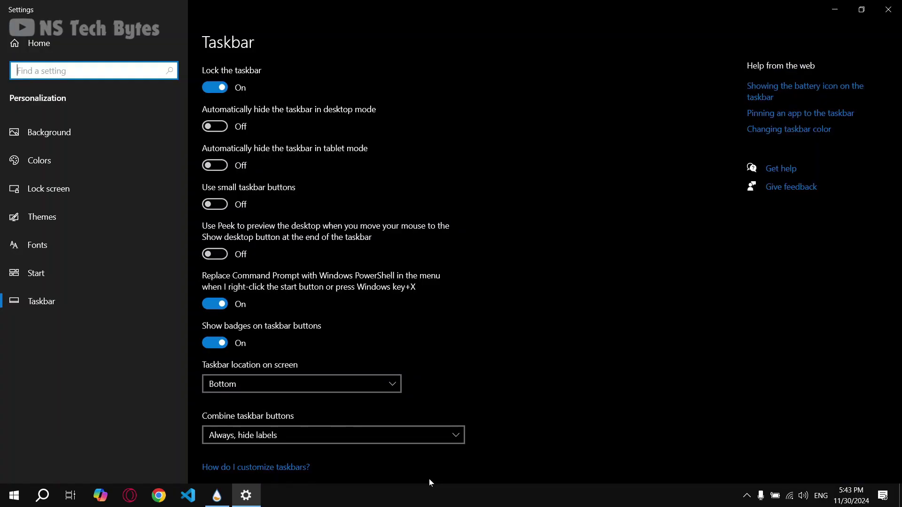
pyautogui.click(225, 206)
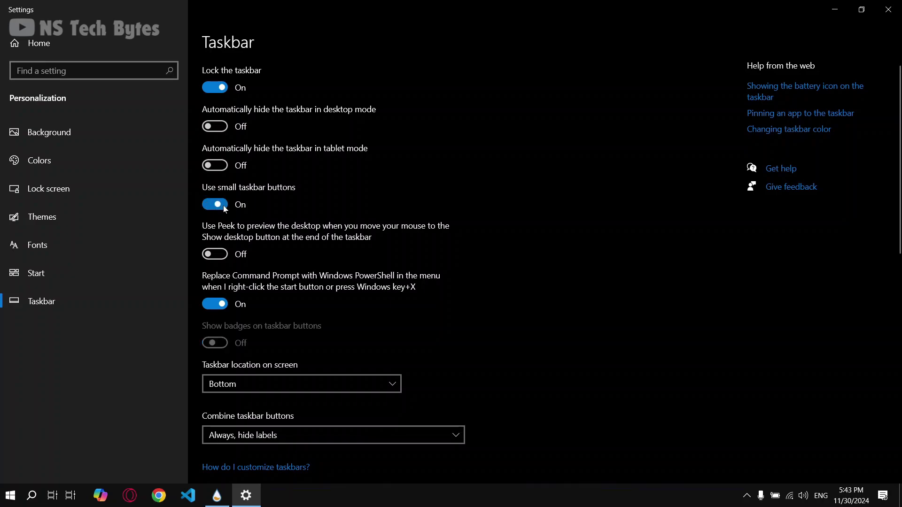
pyautogui.click(250, 383)
pyautogui.click(223, 346)
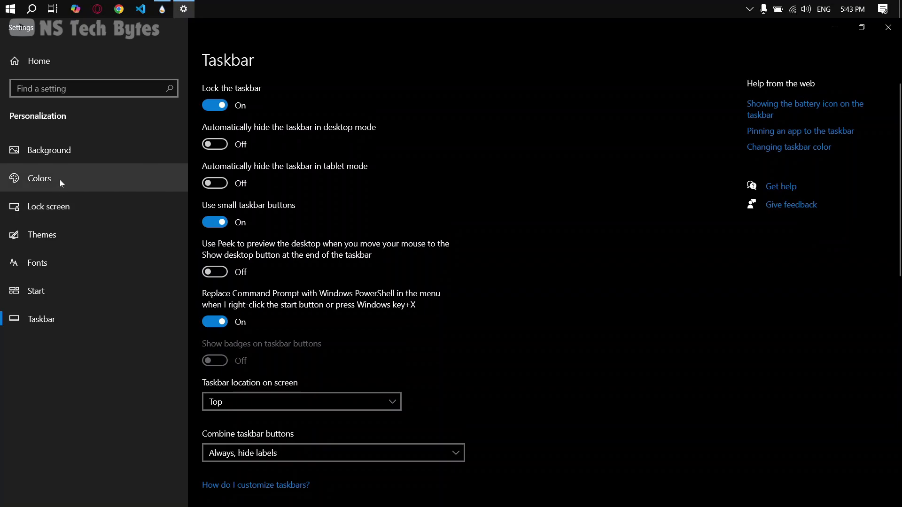
# In the Windows color settings, turn on transparency effects and toggle the accent color for Start, taskbar, and action center, then close Settings
pyautogui.click(60, 179)
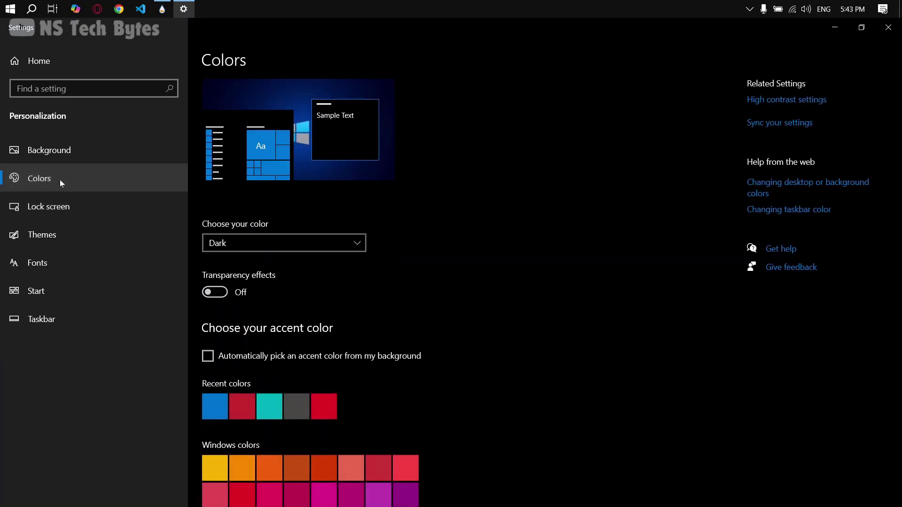
pyautogui.click(216, 294)
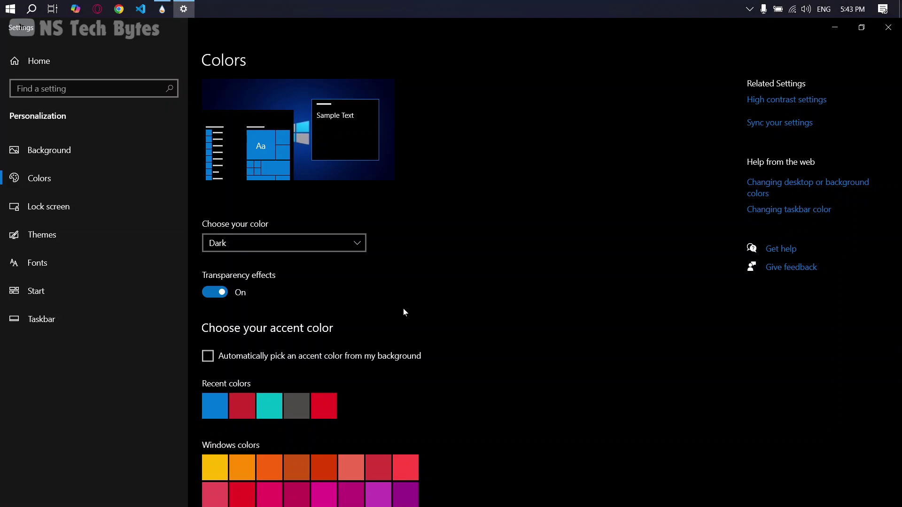
pyautogui.scroll(-5, 557, 210)
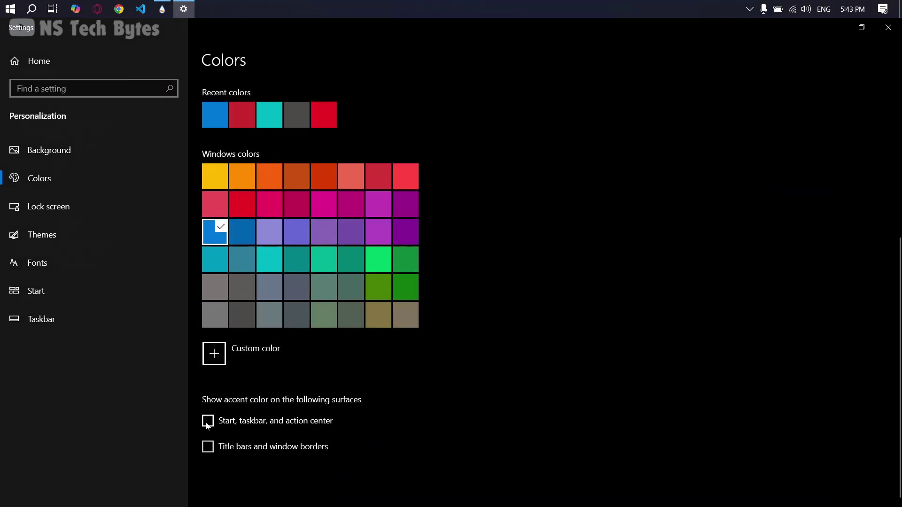
pyautogui.click(207, 421)
pyautogui.click(890, 27)
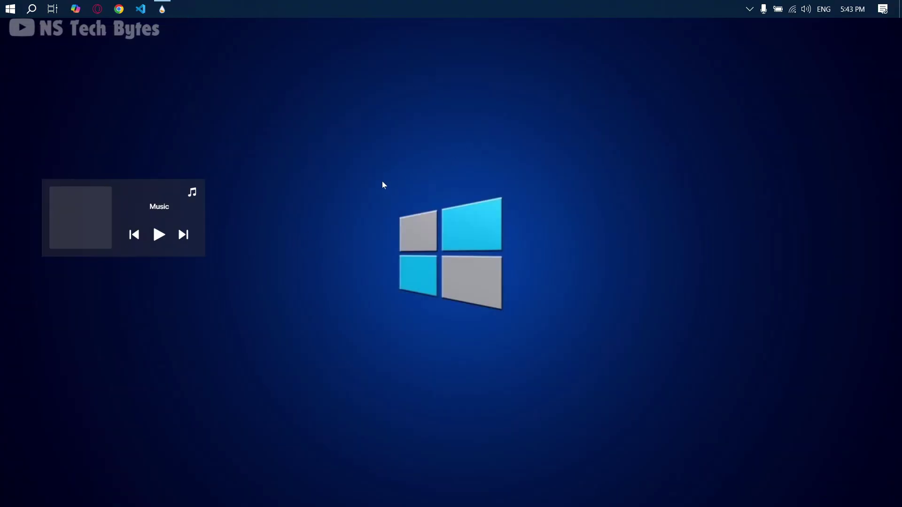
# Restore the Manage Rainmeter window, shift it aside, and move the Music widget down near the desktop's lower edge
pyautogui.click(162, 9)
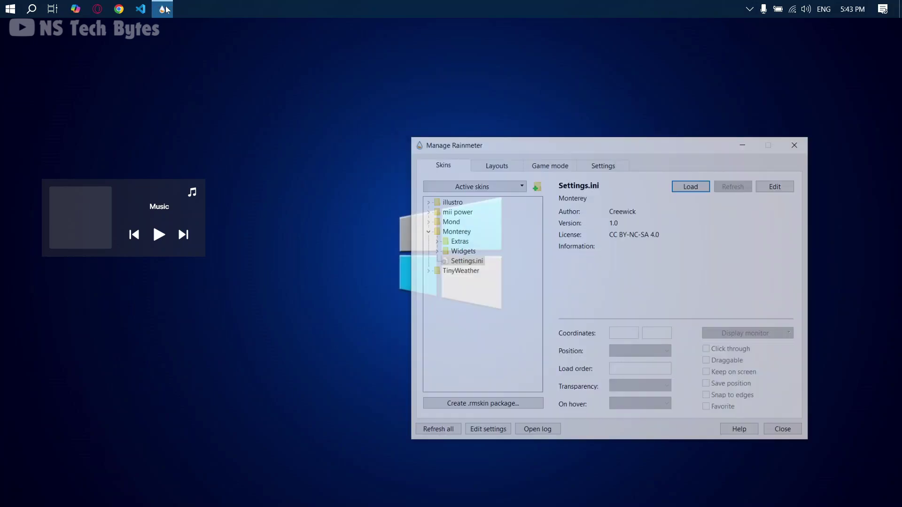
pyautogui.moveTo(501, 161); pyautogui.dragTo(536, 133)
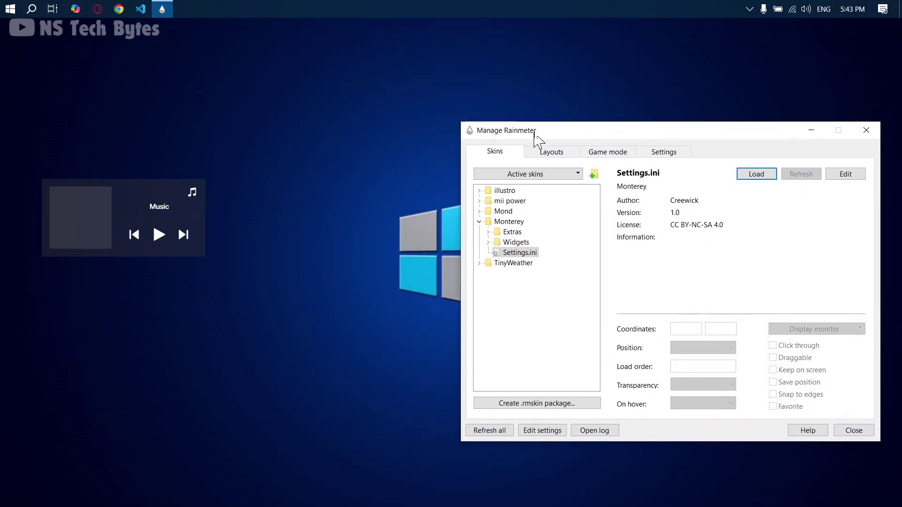
pyautogui.moveTo(151, 203); pyautogui.dragTo(158, 420)
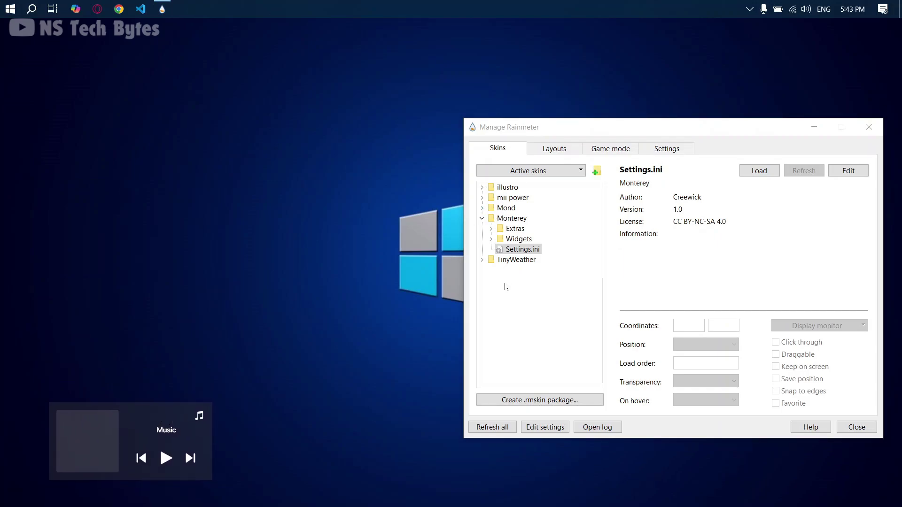
# Load TinyWeather.ini from the TinyWeather skin and place the weather widget just above the Music widget, at about 104, 736
pyautogui.click(481, 260)
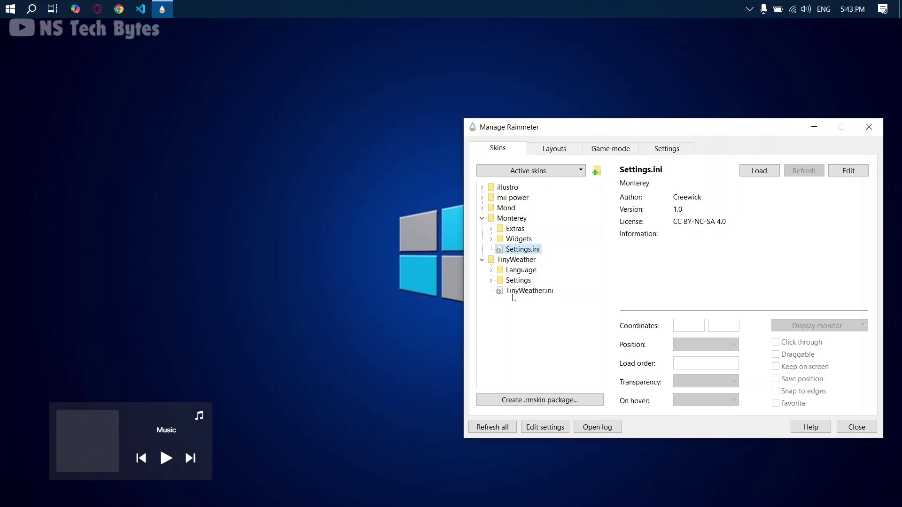
pyautogui.click(512, 293)
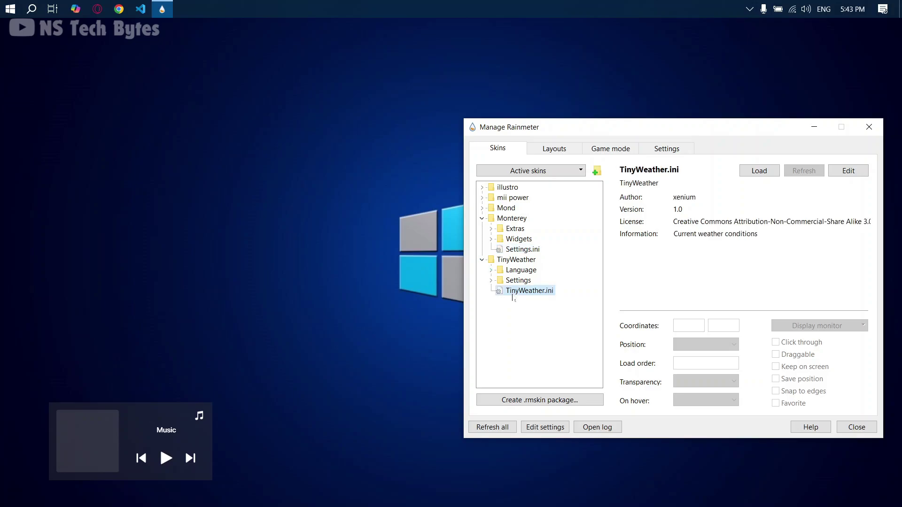
pyautogui.click(754, 170)
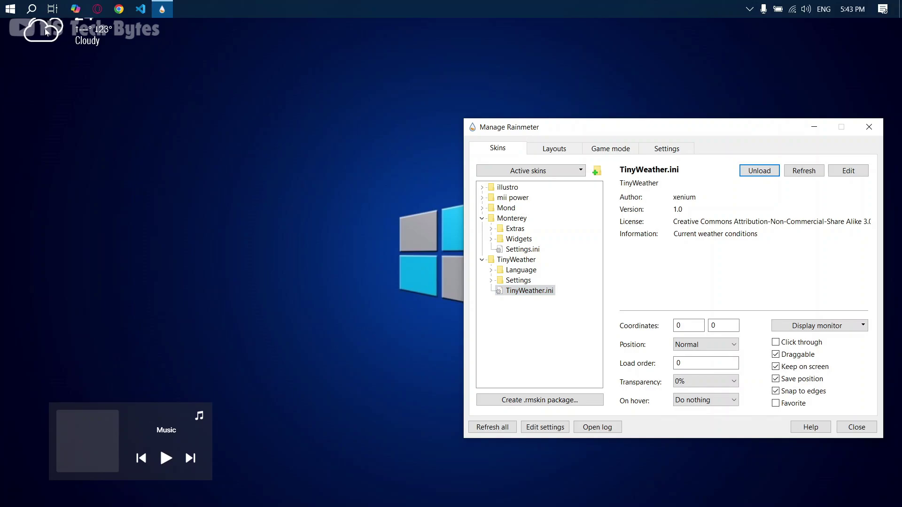
pyautogui.moveTo(44, 36); pyautogui.dragTo(92, 377)
# Open the TinyWeather skin's settings and move its panel out to the open desktop area above the weather widget
pyautogui.rightClick(91, 374)
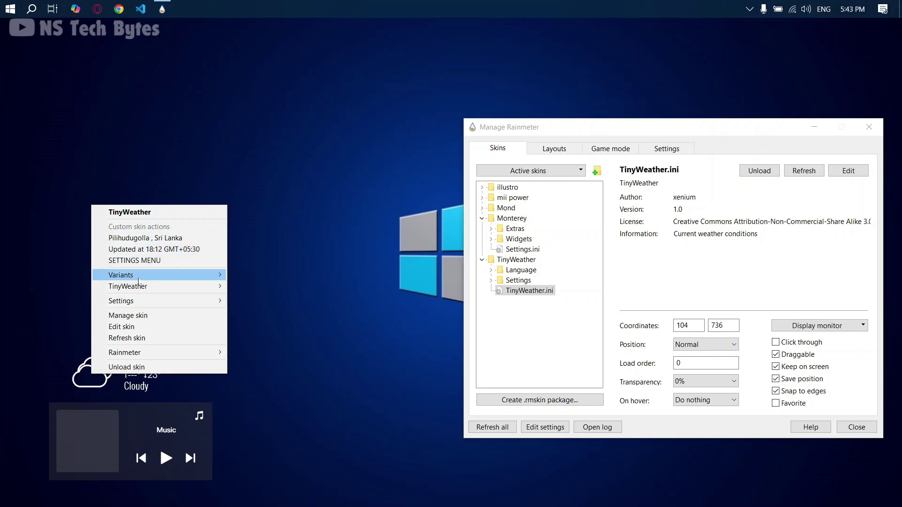
pyautogui.moveTo(141, 277)
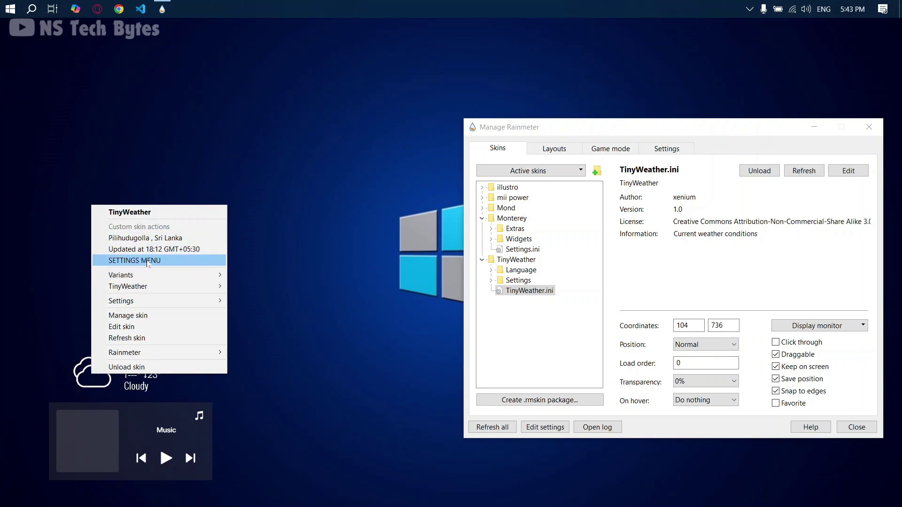
pyautogui.click(148, 261)
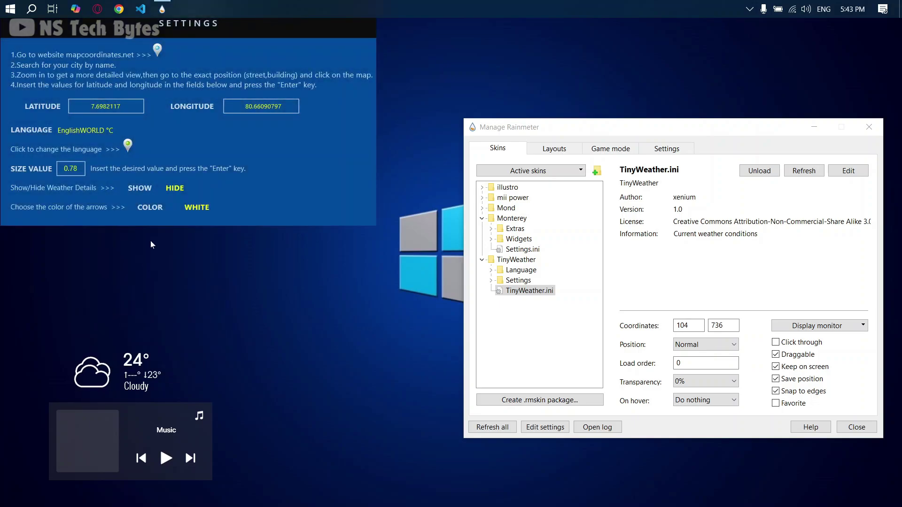
pyautogui.moveTo(217, 27); pyautogui.dragTo(327, 108)
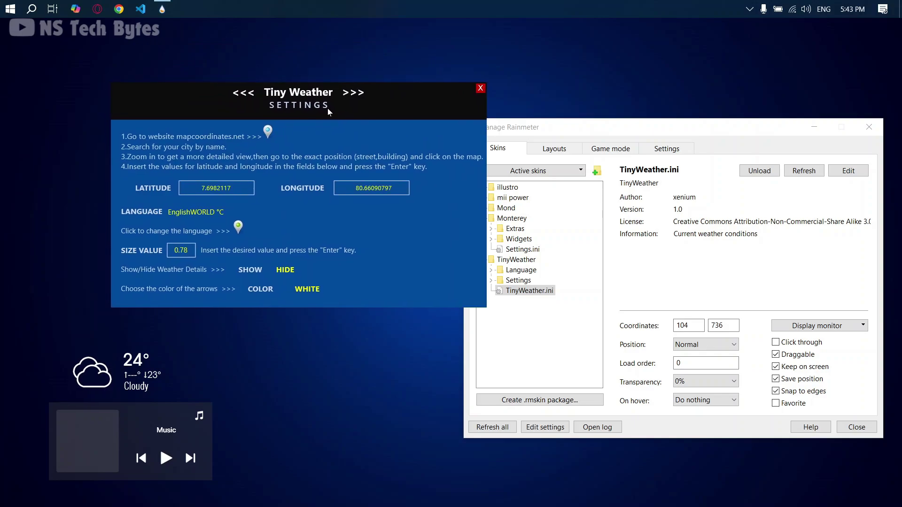
# Open mapcoordinates.net from the Tiny Weather settings, dismiss its welcome note, and search the map for Hasilpur, choosing the Punjab, Pakistan match
pyautogui.click(271, 135)
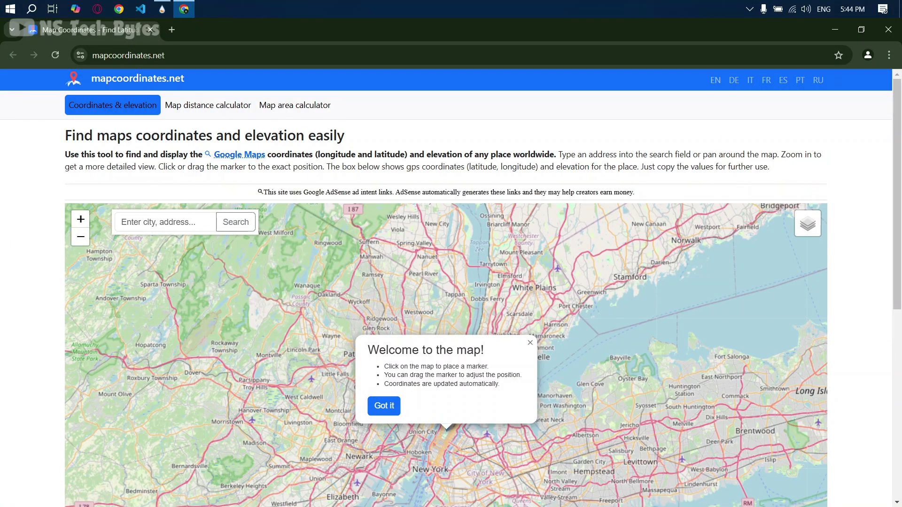
pyautogui.click(388, 403)
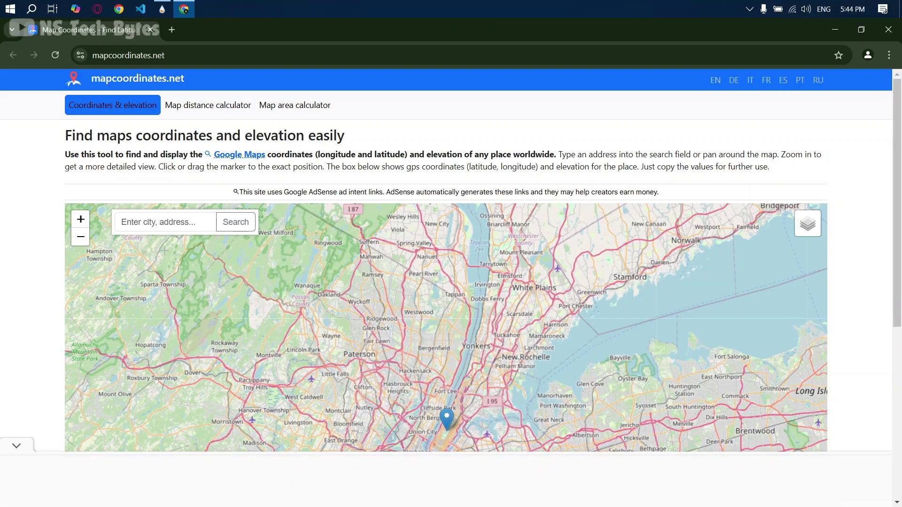
pyautogui.click(121, 221)
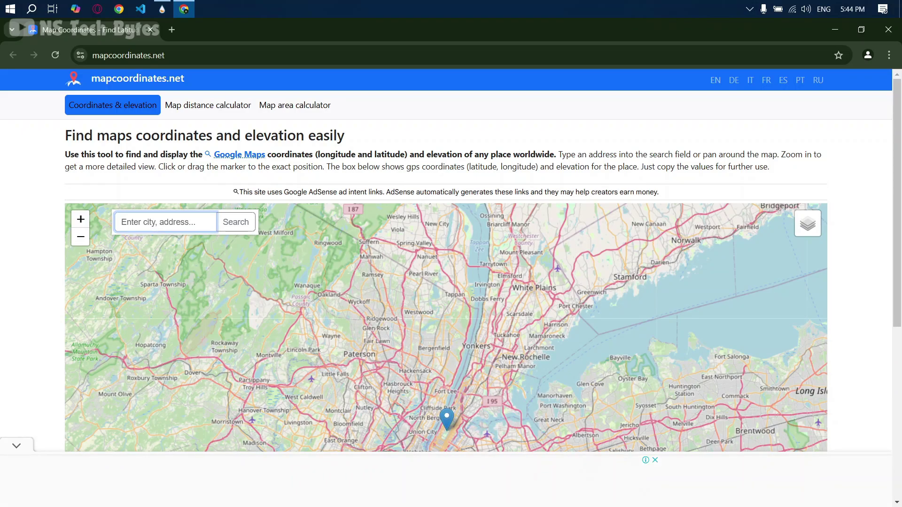
pyautogui.write('hasi')
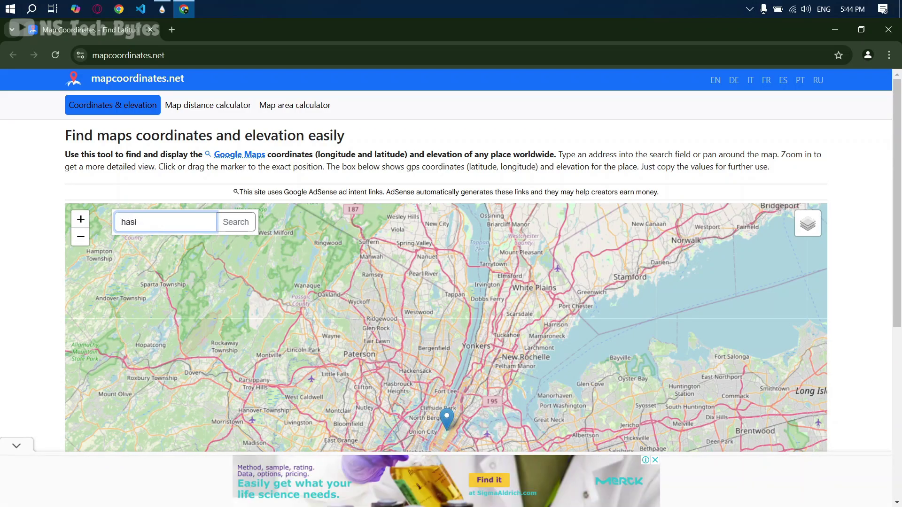
pyautogui.write('lpur')
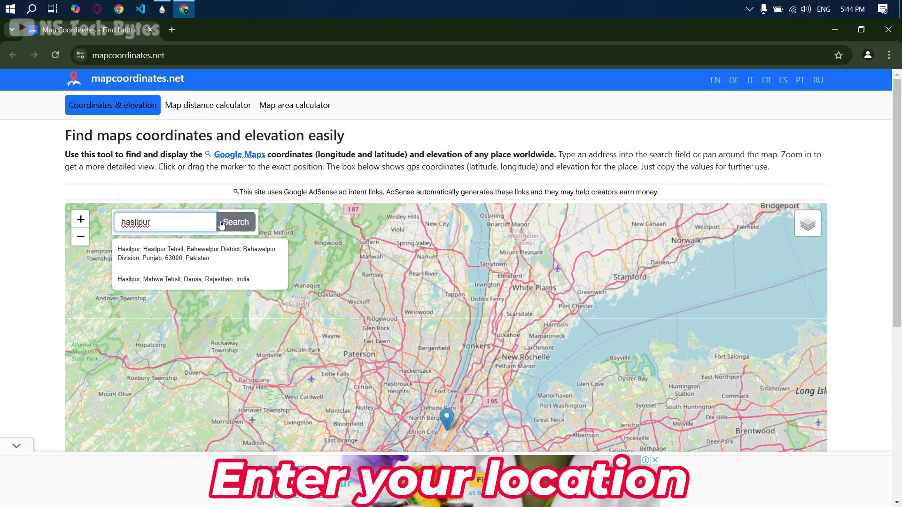
pyautogui.click(200, 253)
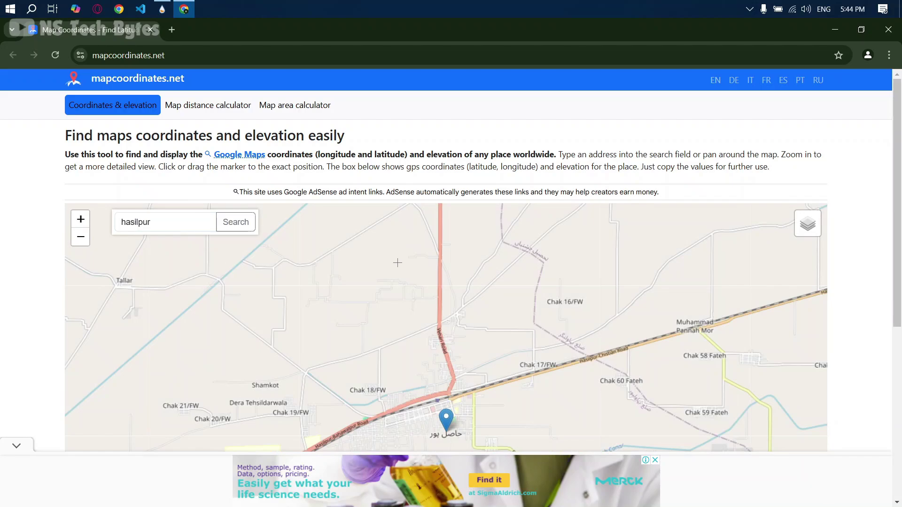
# Get Hasilpur's latitude from the map page and set the Tiny Weather latitude to 29.688981
pyautogui.scroll(-2, 397, 262)
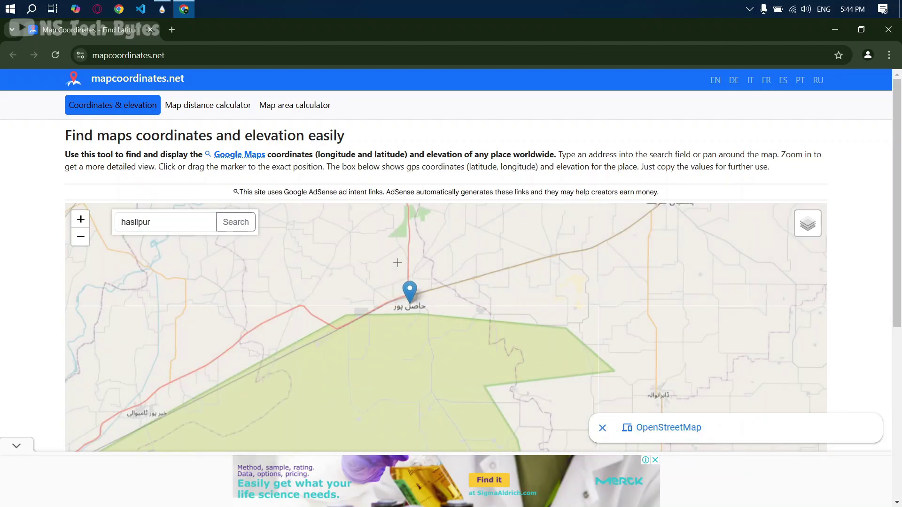
pyautogui.click(602, 429)
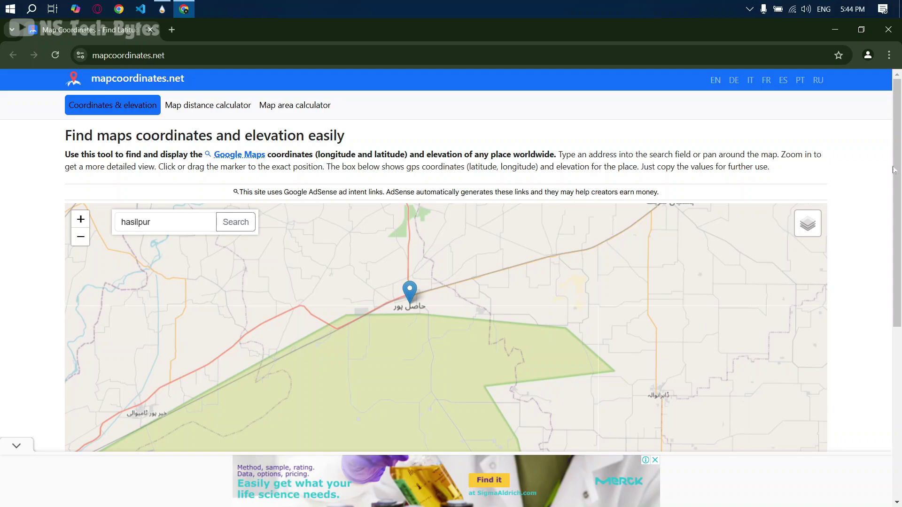
pyautogui.scroll(-6, 898, 167)
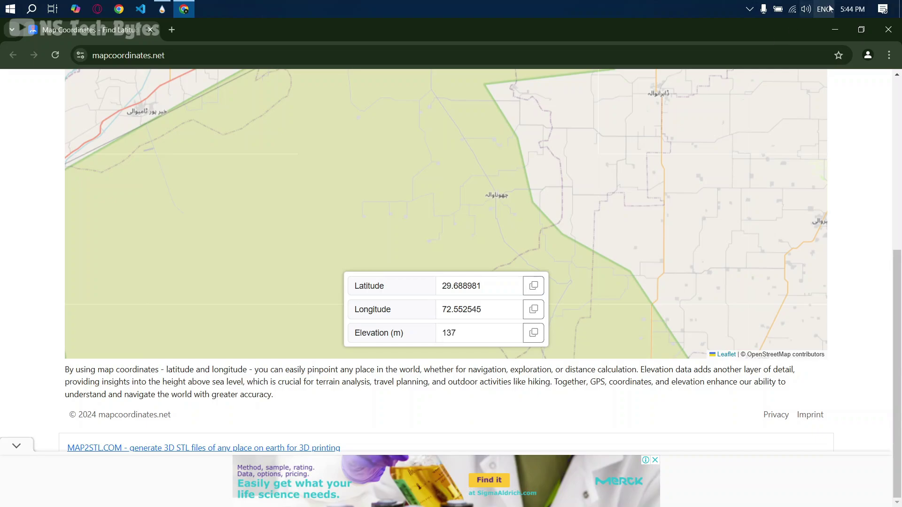
pyautogui.click(833, 26)
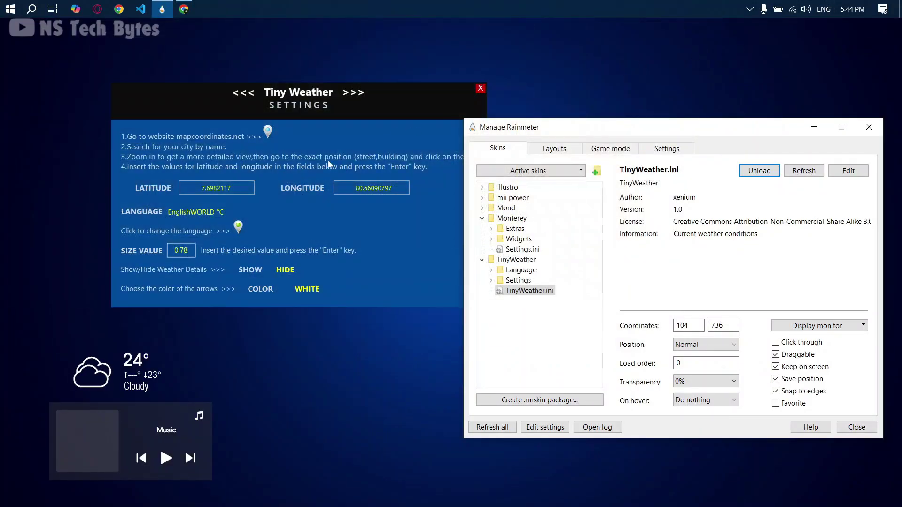
pyautogui.click(218, 191)
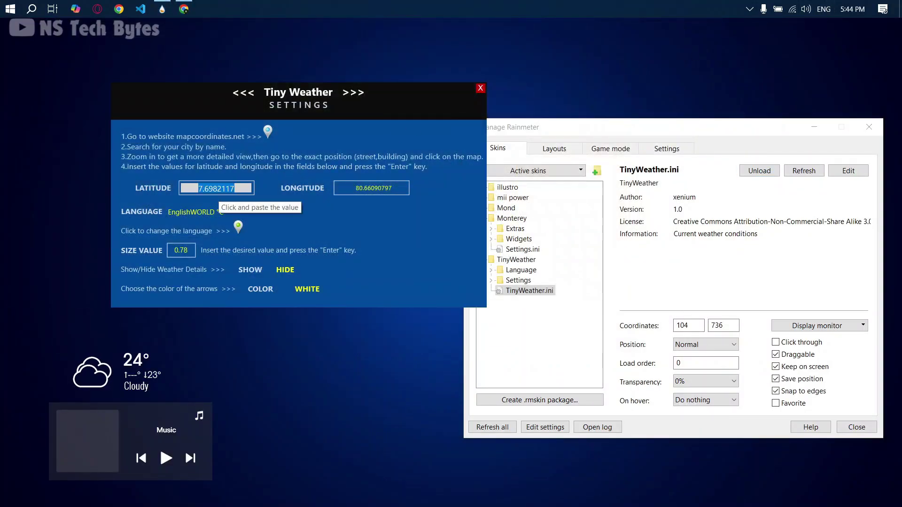
pyautogui.write('29.688981')
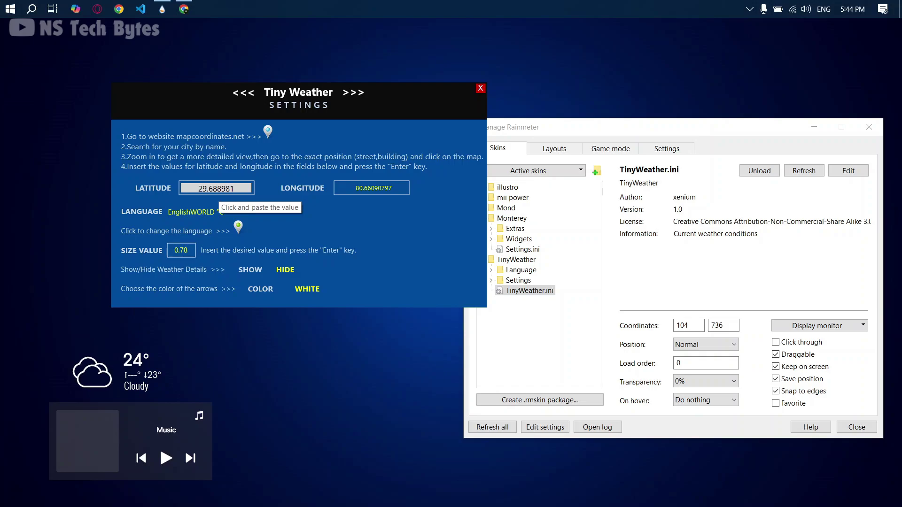
pyautogui.press('Return')
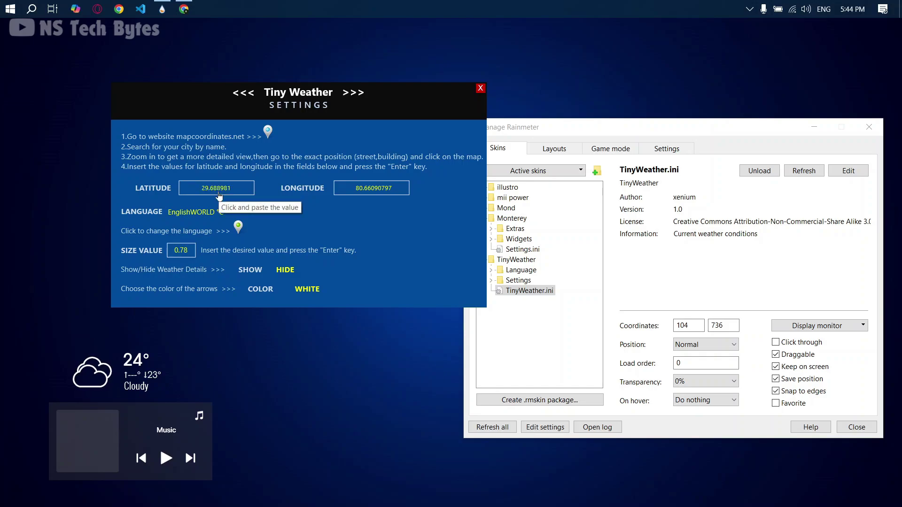
# Copy Hasilpur's longitude from the map page, set the Tiny Weather longitude to 72.552545, and close the weather settings
pyautogui.click(185, 9)
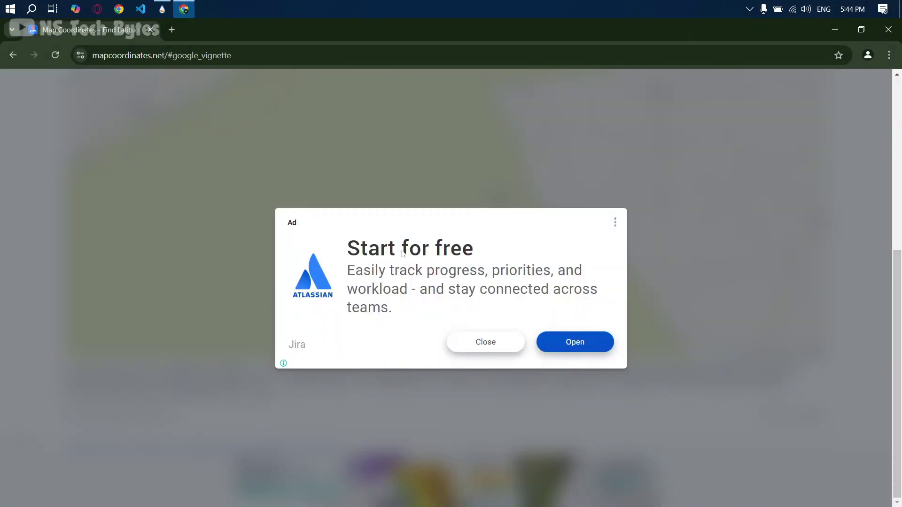
pyautogui.click(499, 337)
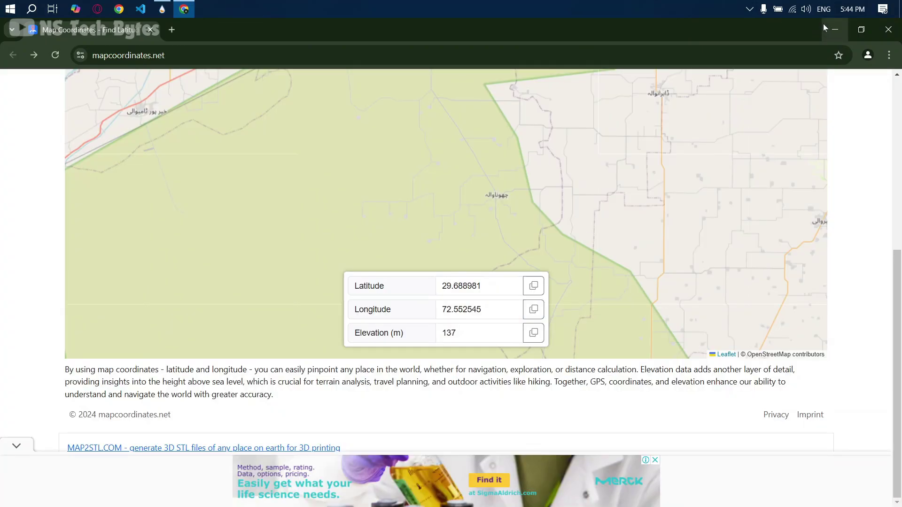
pyautogui.click(894, 22)
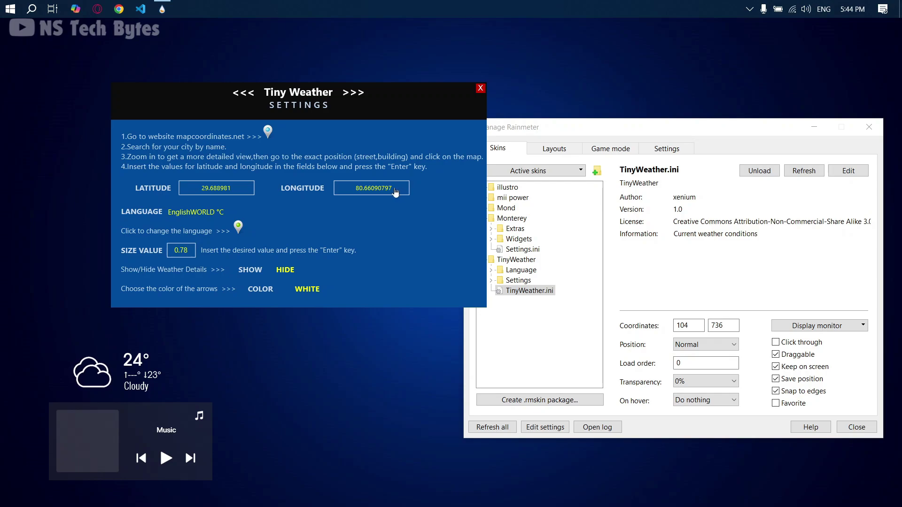
pyautogui.click(396, 190)
pyautogui.hotkey('ctrl', 'v')
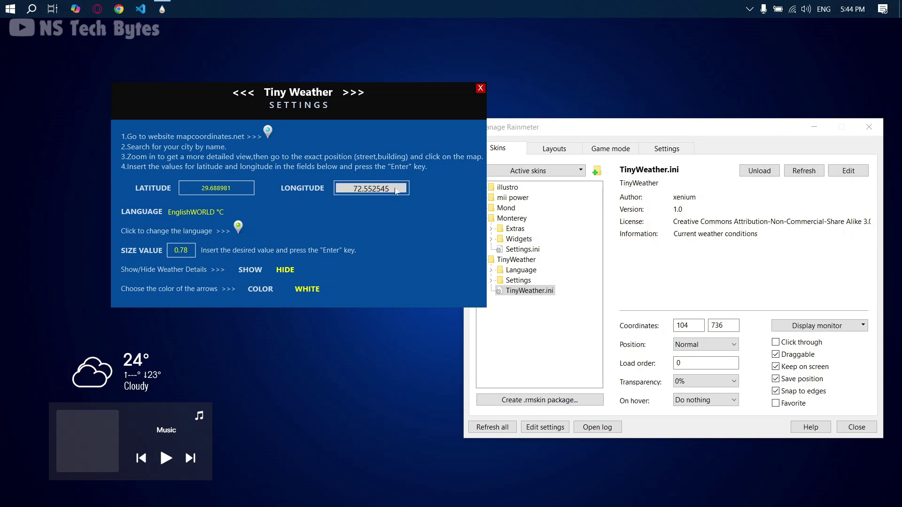
pyautogui.press('Return')
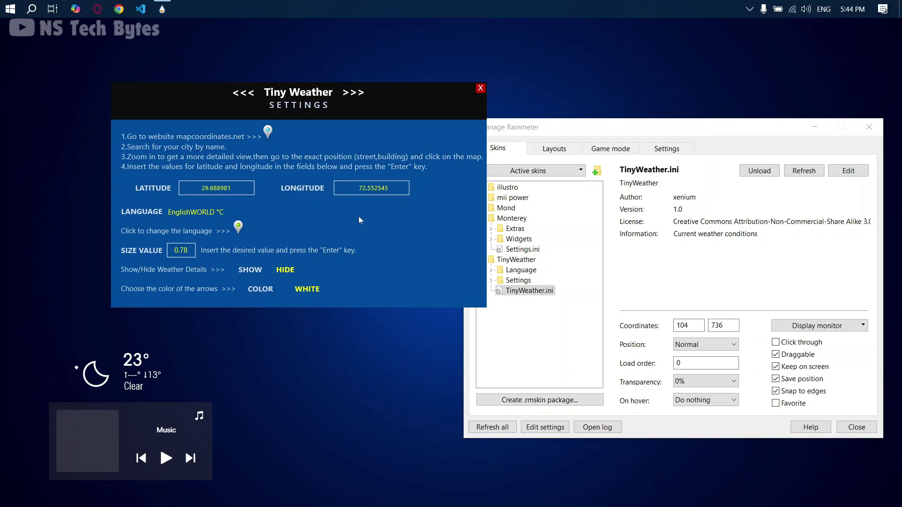
pyautogui.click(477, 91)
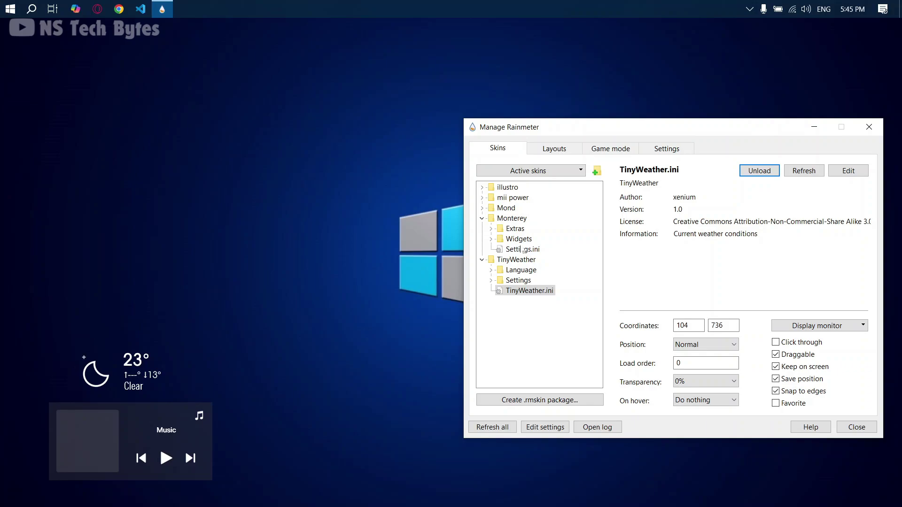
# Load W.ini from the mii power skin's power folder and place the power icons just beside the weather widget
pyautogui.click(482, 198)
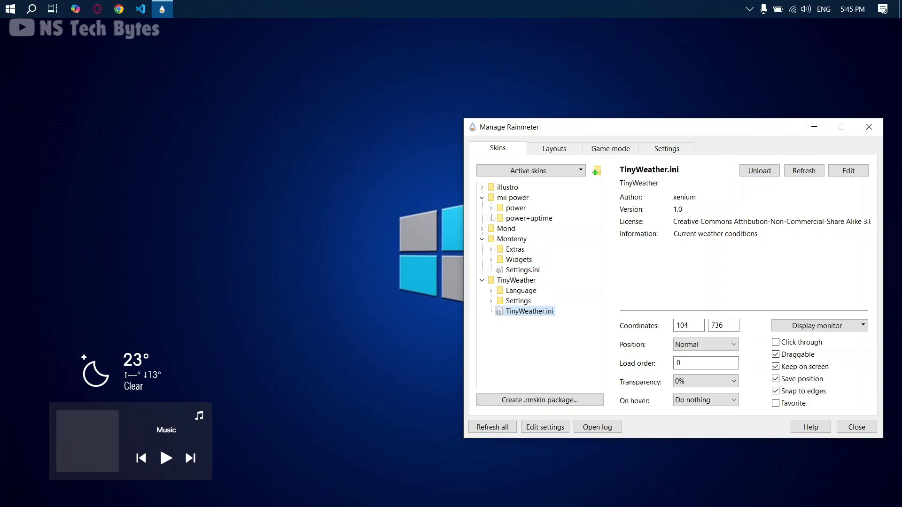
pyautogui.click(491, 208)
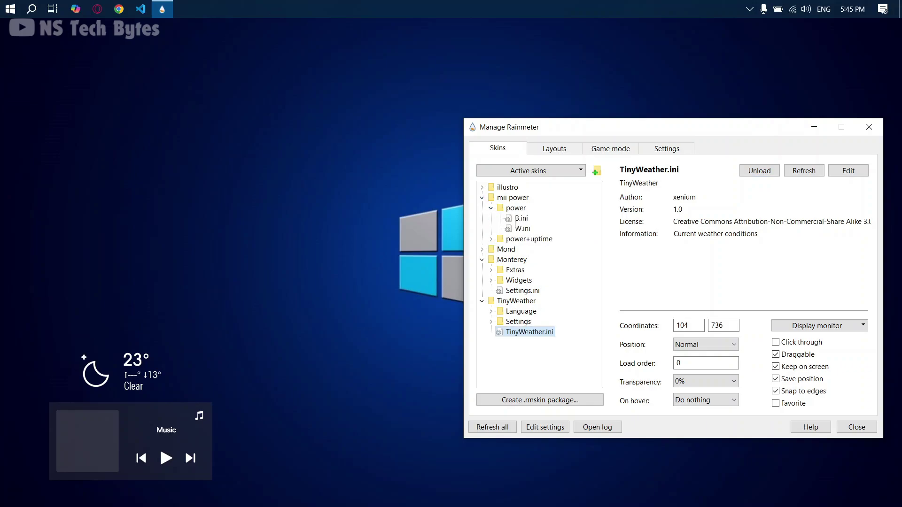
pyautogui.click(521, 228)
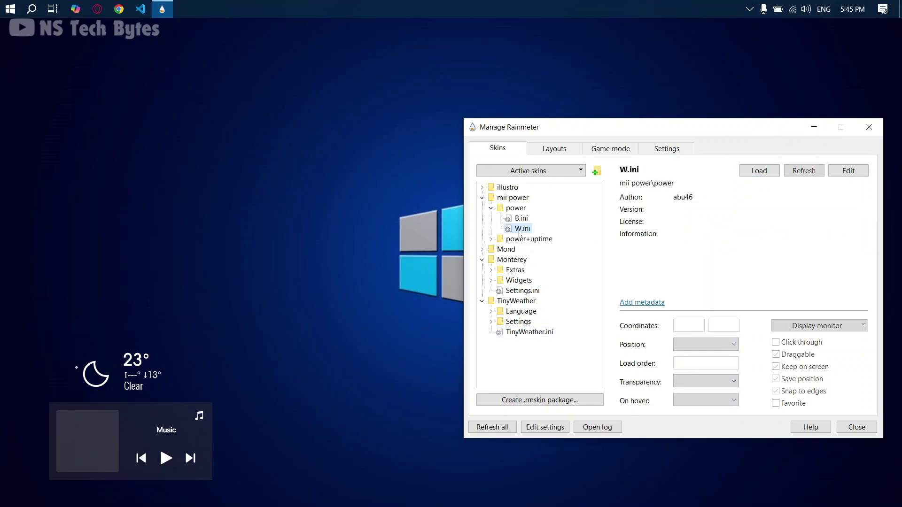
pyautogui.click(741, 174)
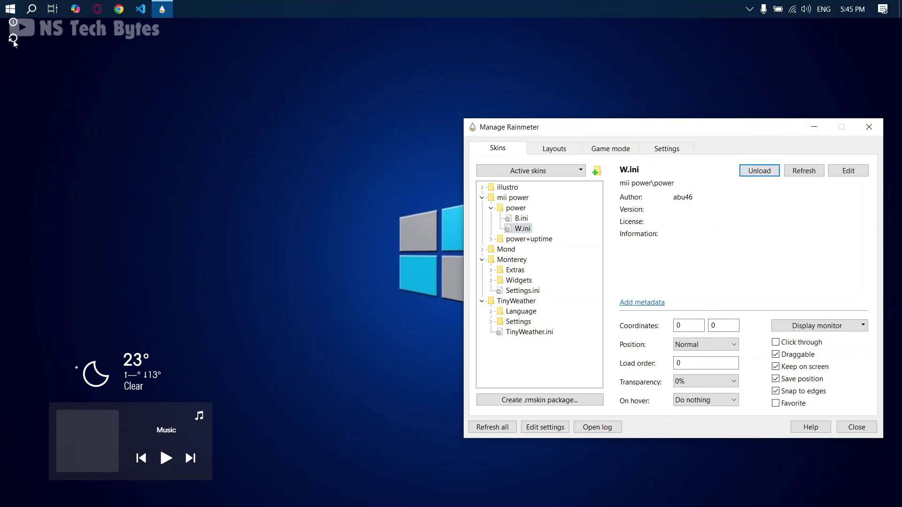
pyautogui.moveTo(14, 47); pyautogui.dragTo(63, 390)
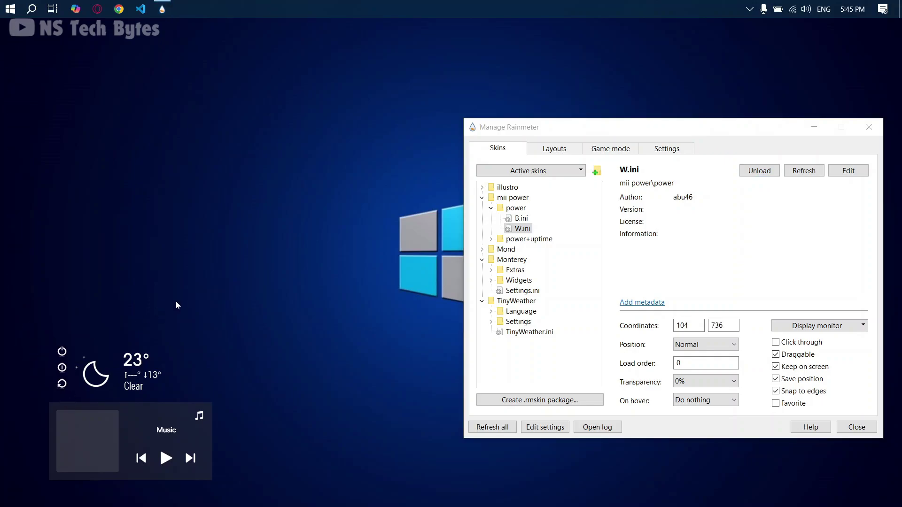
# Load Clock.ini from the Mond skin and place the clock centered above the wallpaper's Windows logo, at about 590, 209
pyautogui.click(612, 130)
pyautogui.moveTo(523, 130); pyautogui.dragTo(478, 116)
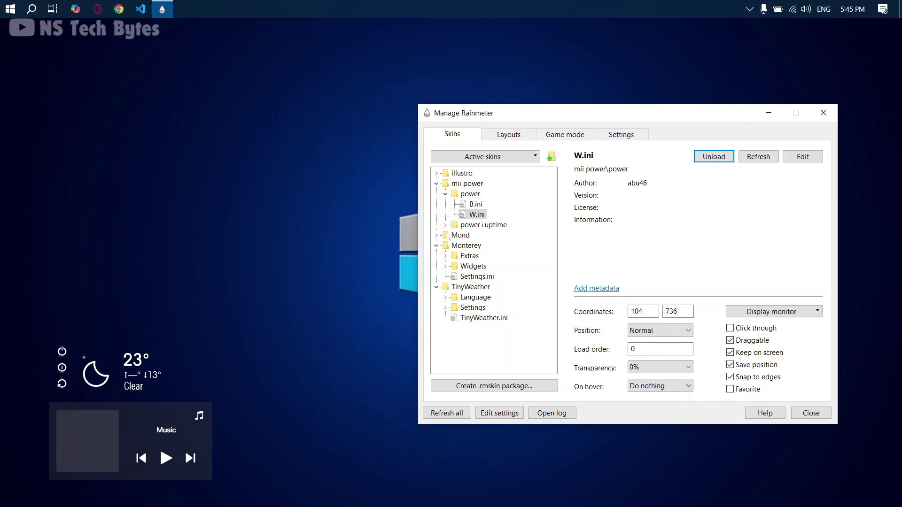
pyautogui.click(436, 236)
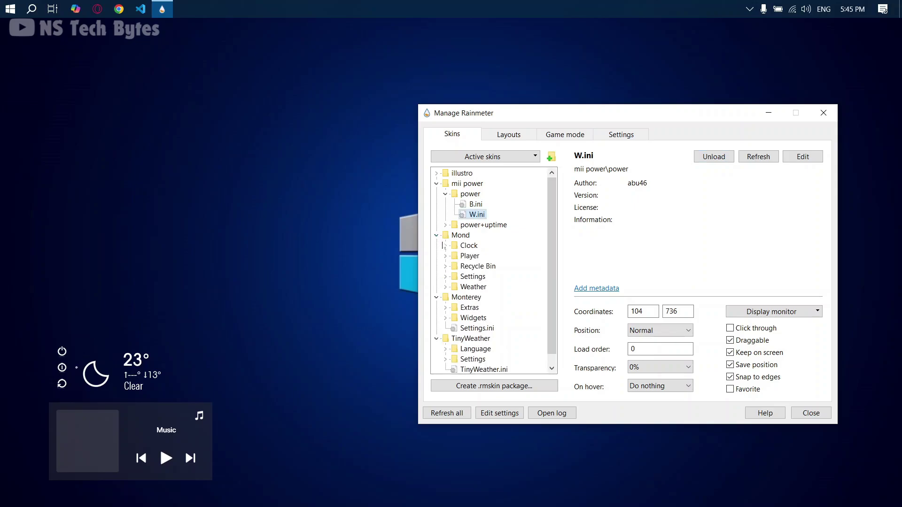
pyautogui.click(446, 245)
pyautogui.click(471, 256)
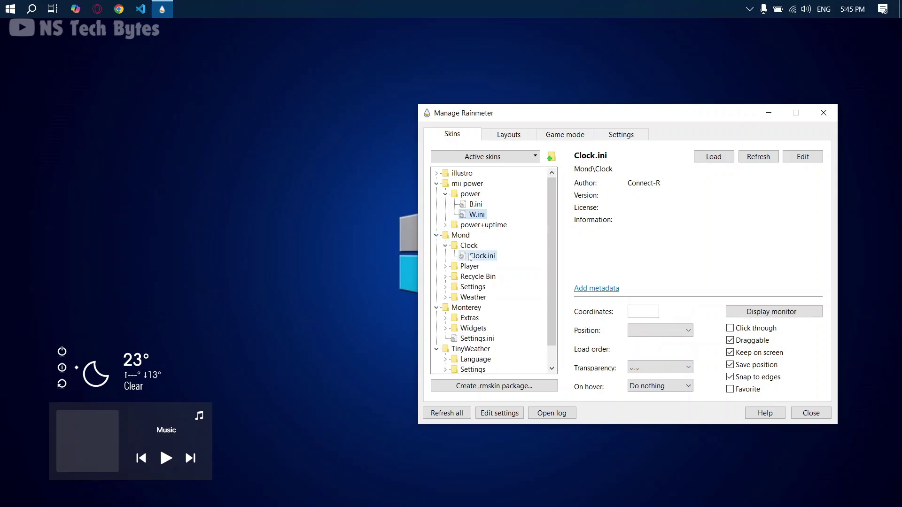
pyautogui.click(721, 159)
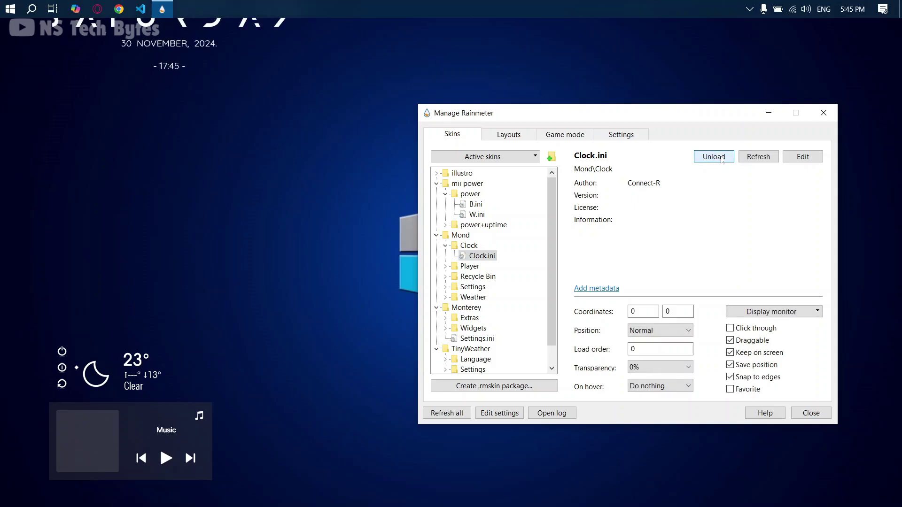
pyautogui.moveTo(192, 46); pyautogui.dragTo(471, 152)
pyautogui.moveTo(658, 121); pyautogui.dragTo(690, 288)
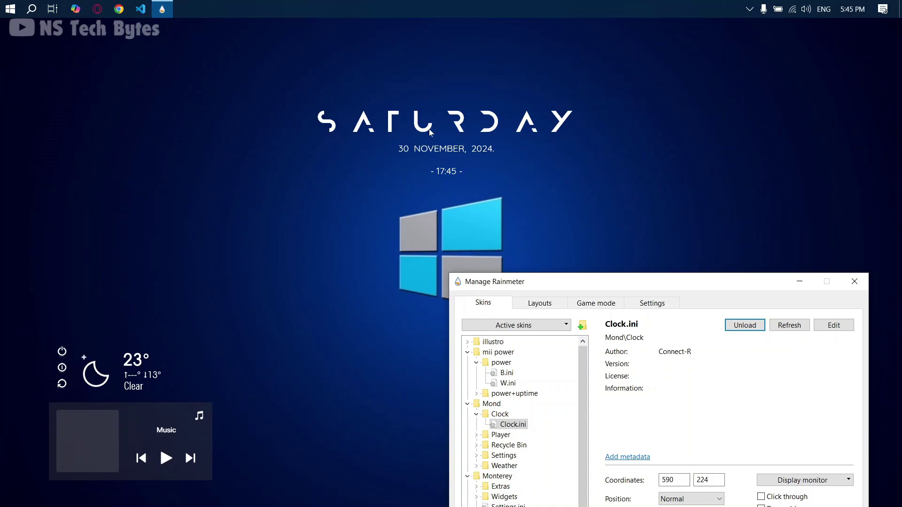
pyautogui.moveTo(429, 130); pyautogui.dragTo(430, 123)
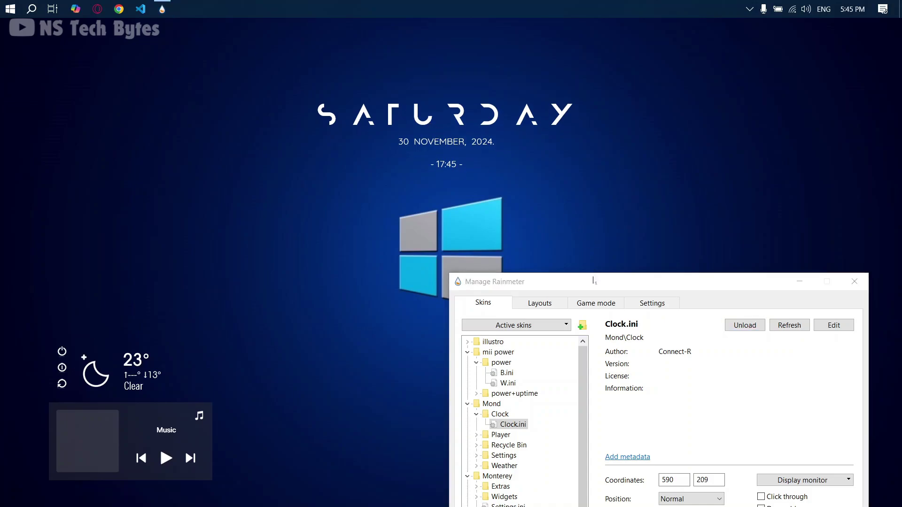
# Load Recycle Bin.ini from the Mond skin and place the widget in the desktop's lower-right corner
pyautogui.moveTo(593, 280); pyautogui.dragTo(518, 101)
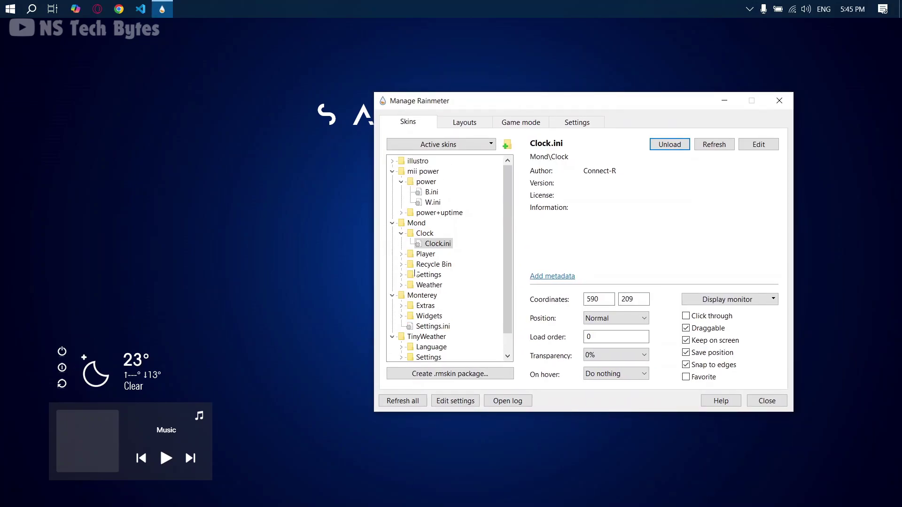
pyautogui.click(401, 264)
pyautogui.click(444, 274)
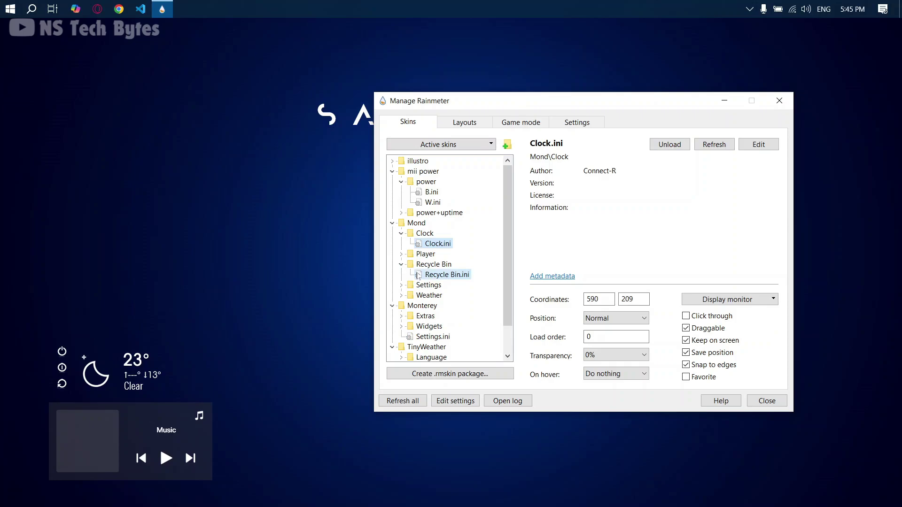
pyautogui.click(675, 145)
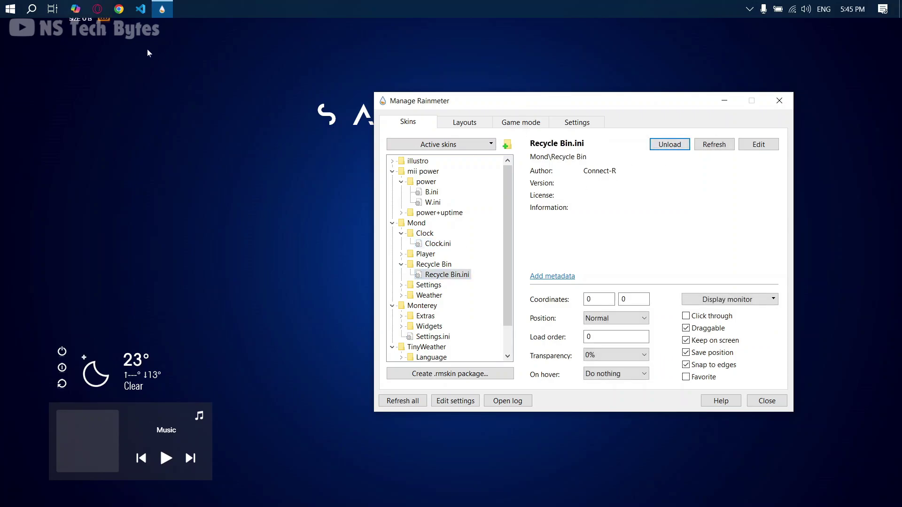
pyautogui.click(99, 27)
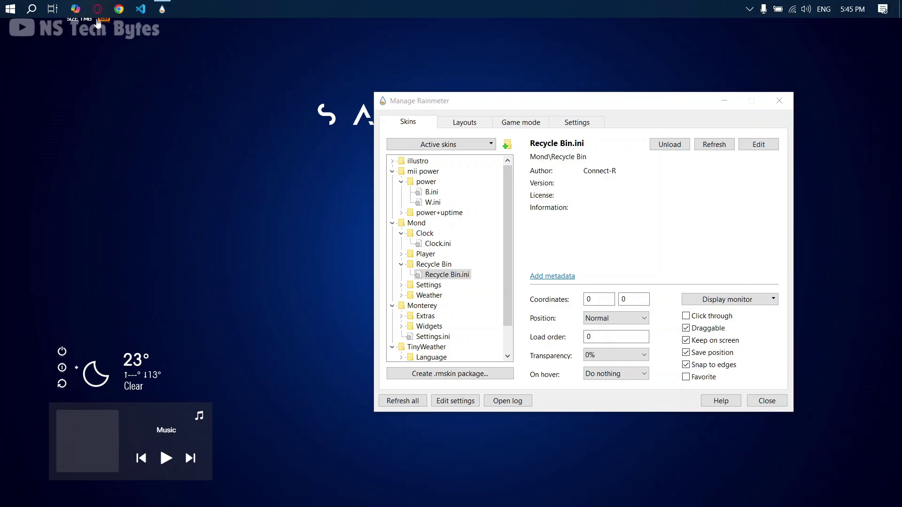
pyautogui.moveTo(100, 24); pyautogui.dragTo(882, 491)
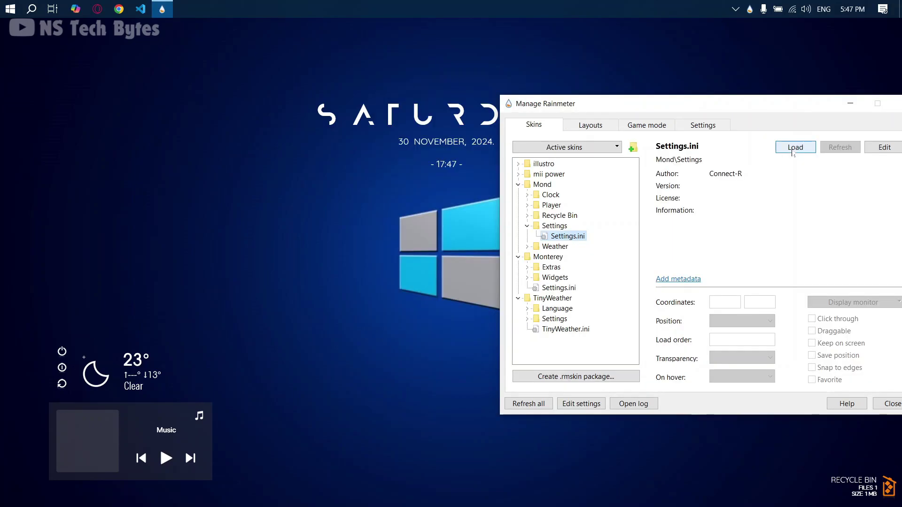
# Load the Mond skin's Settings.ini, set the player button color to the dark wallpaper blue 0,23,77, and close the skin's settings
pyautogui.click(795, 147)
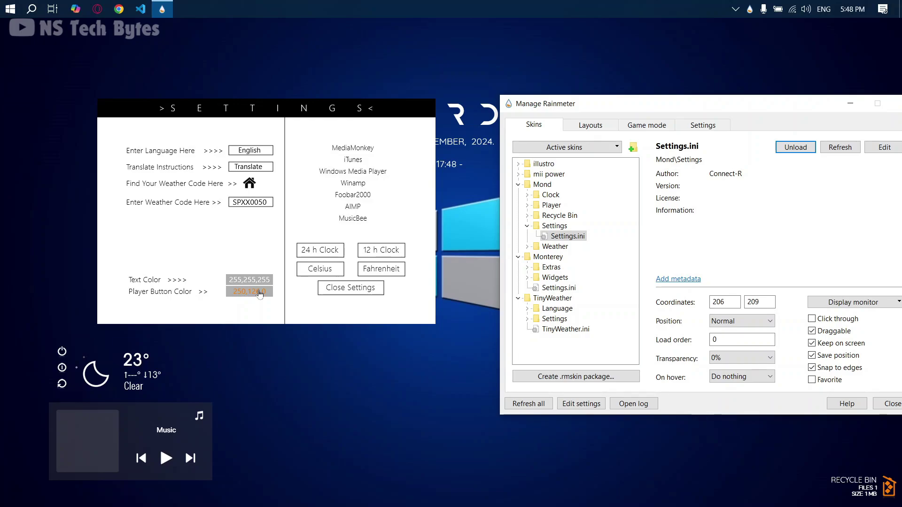
pyautogui.click(260, 294)
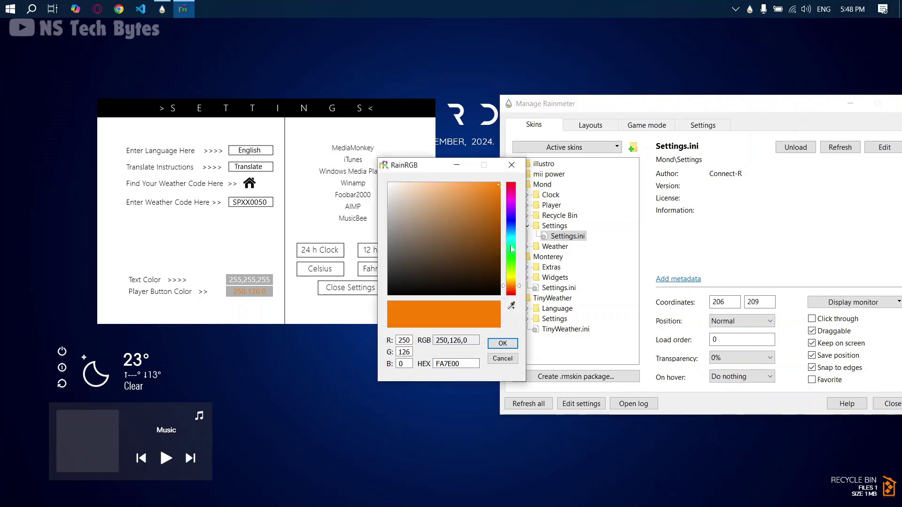
pyautogui.moveTo(511, 306); pyautogui.dragTo(527, 475)
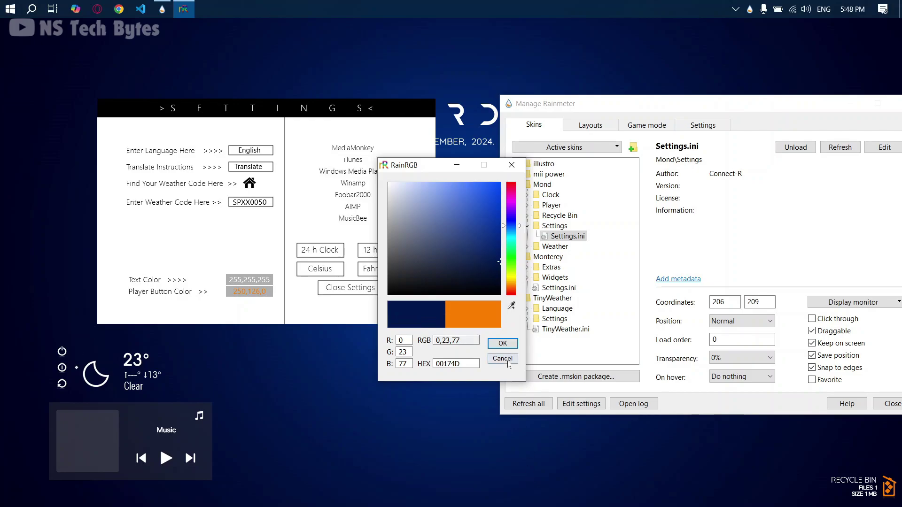
pyautogui.click(500, 348)
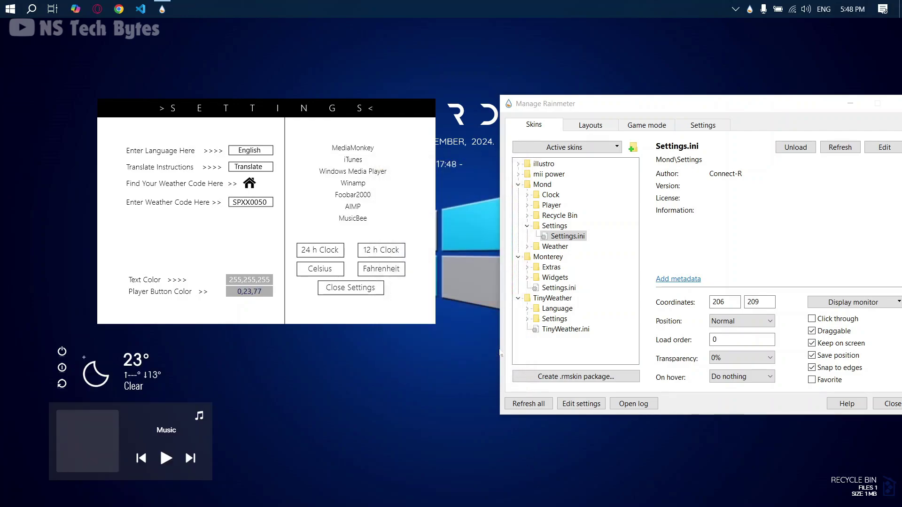
pyautogui.click(351, 288)
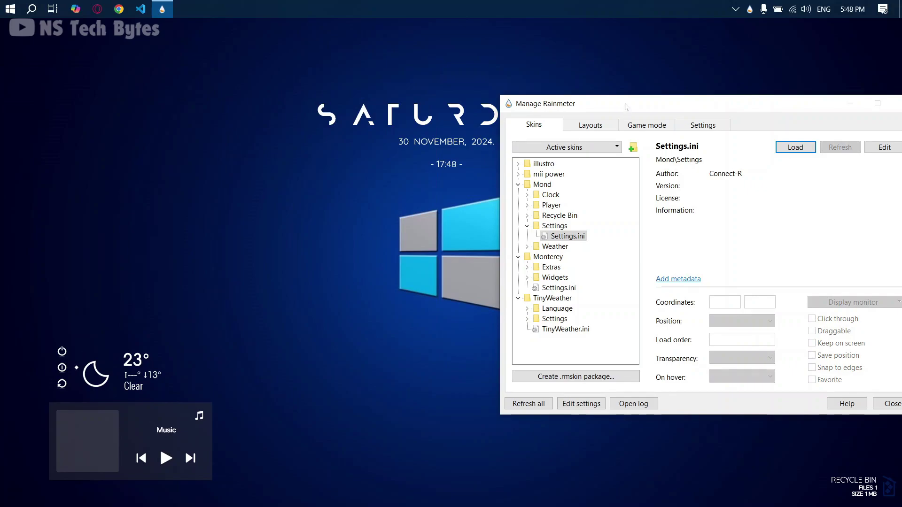
# Refresh all Rainmeter skins and minimize the manager window
pyautogui.moveTo(625, 107); pyautogui.dragTo(434, 107)
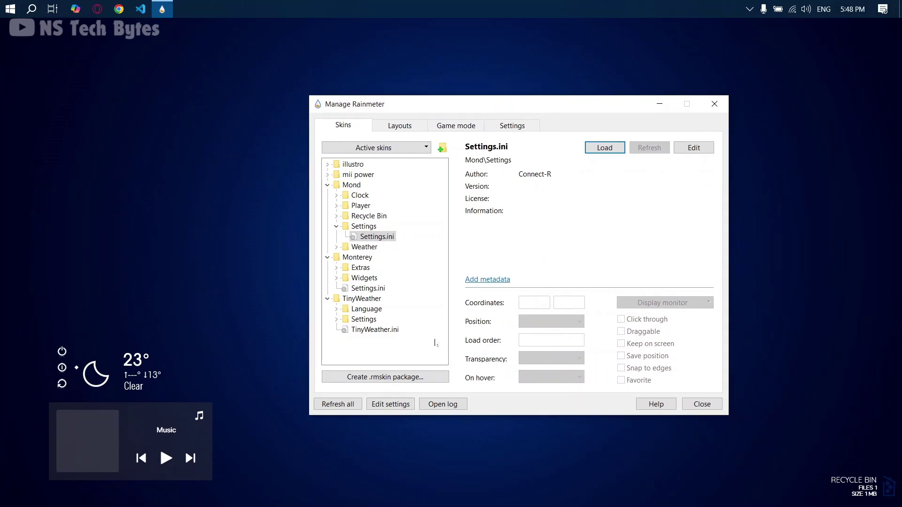
pyautogui.click(332, 404)
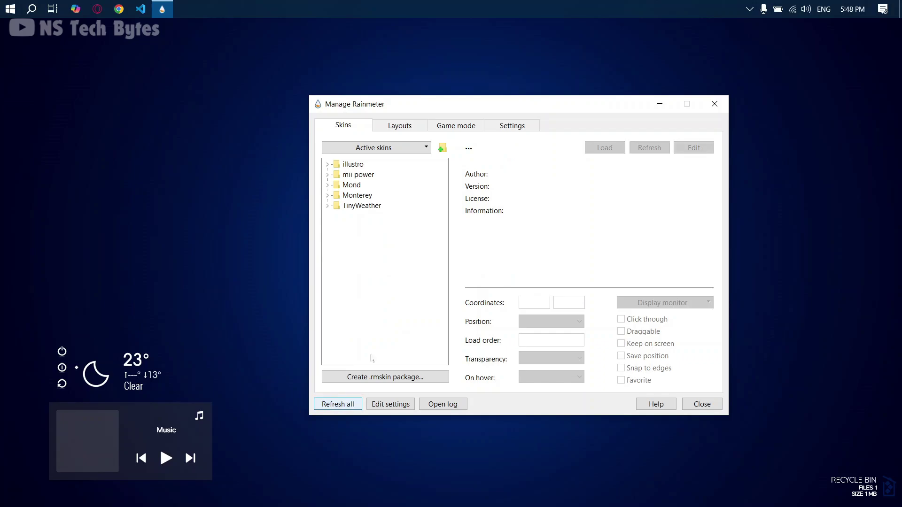
pyautogui.click(659, 104)
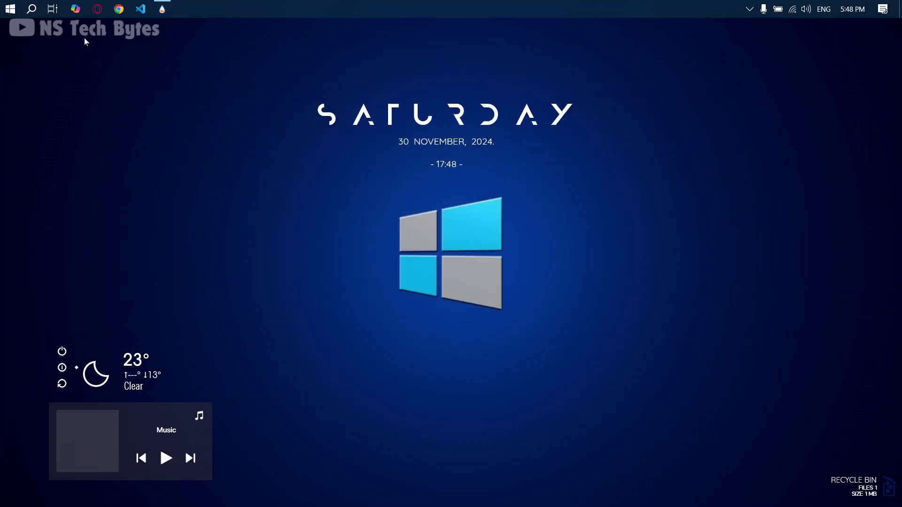
# Search Windows for nexus, launch the Nexus dock, and open its preferences
pyautogui.click(32, 7)
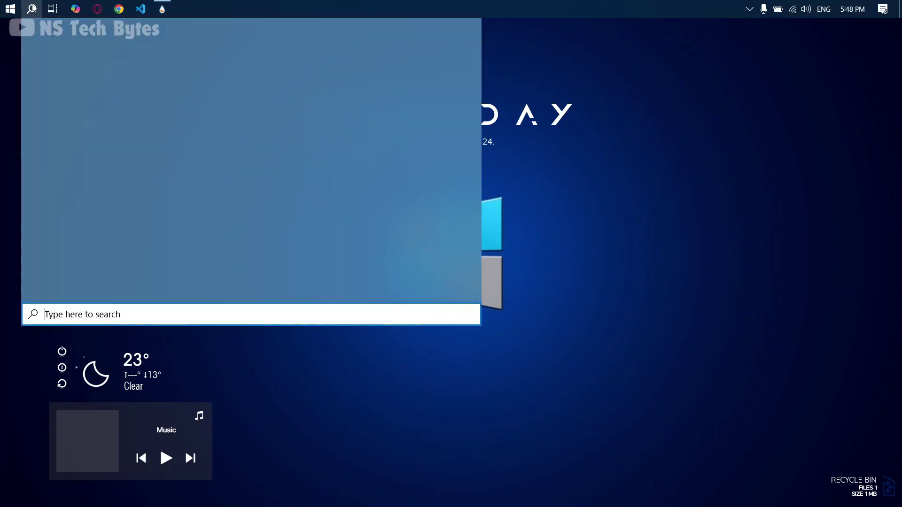
pyautogui.write('nexus')
pyautogui.click(115, 79)
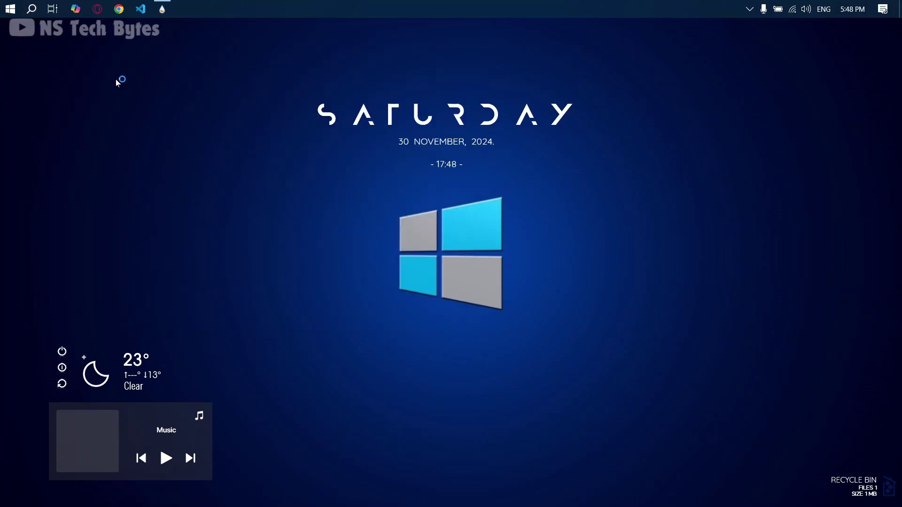
pyautogui.rightClick(750, 9)
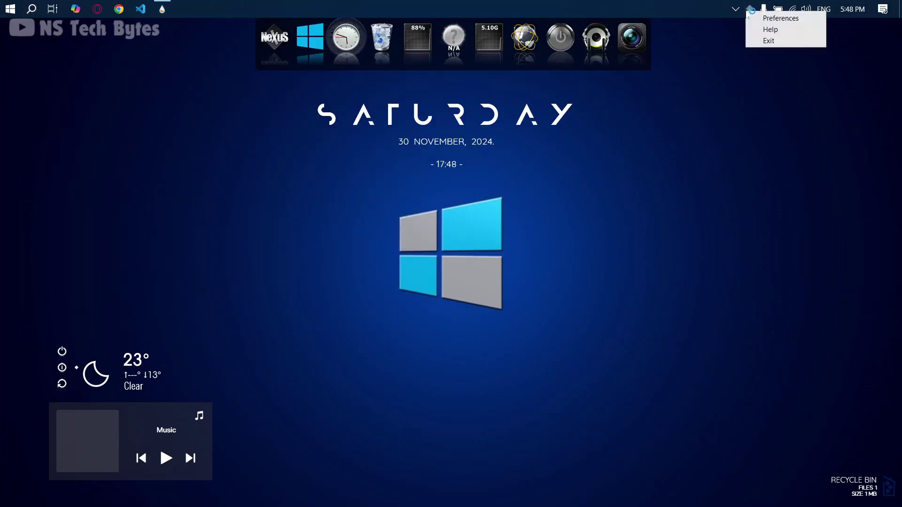
pyautogui.click(766, 18)
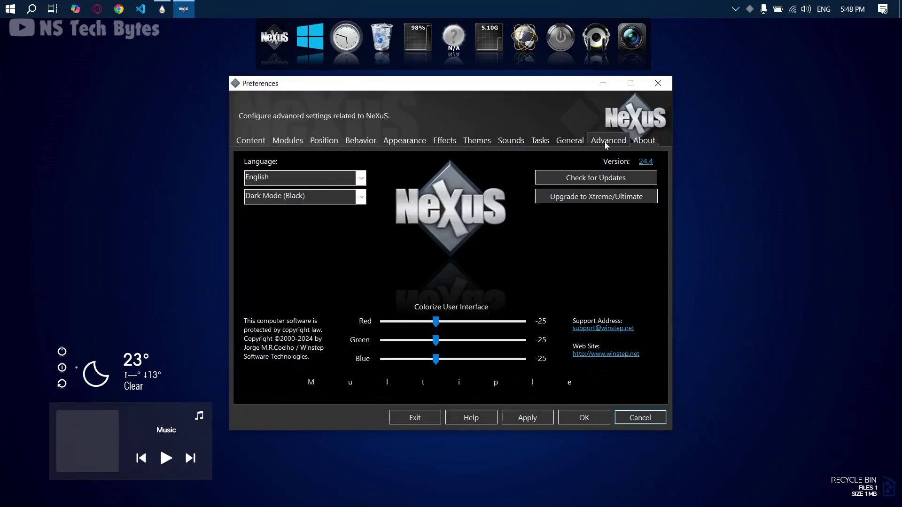
# Restore the Nexus dock configuration from the wsbackup.wbk backup in the icons folder on Local Disk (C:)
pyautogui.click(606, 141)
pyautogui.click(541, 384)
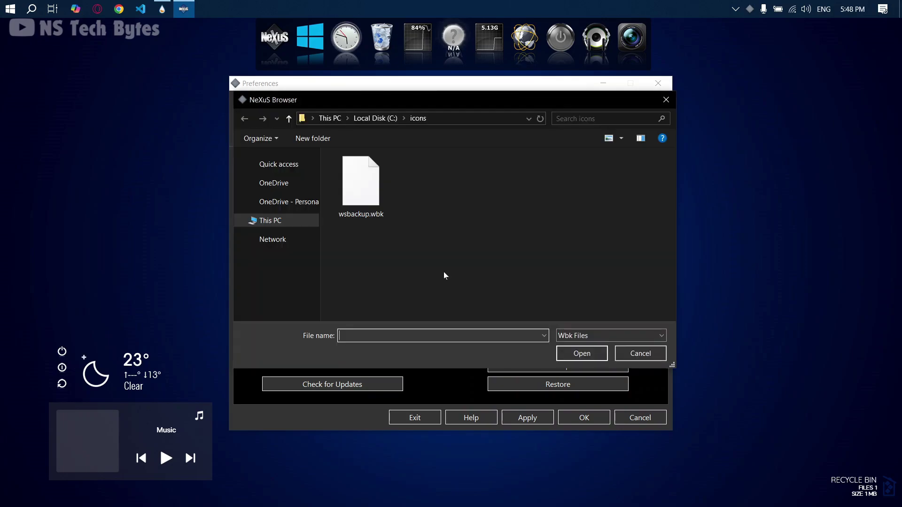
pyautogui.scroll(-1, 316, 266)
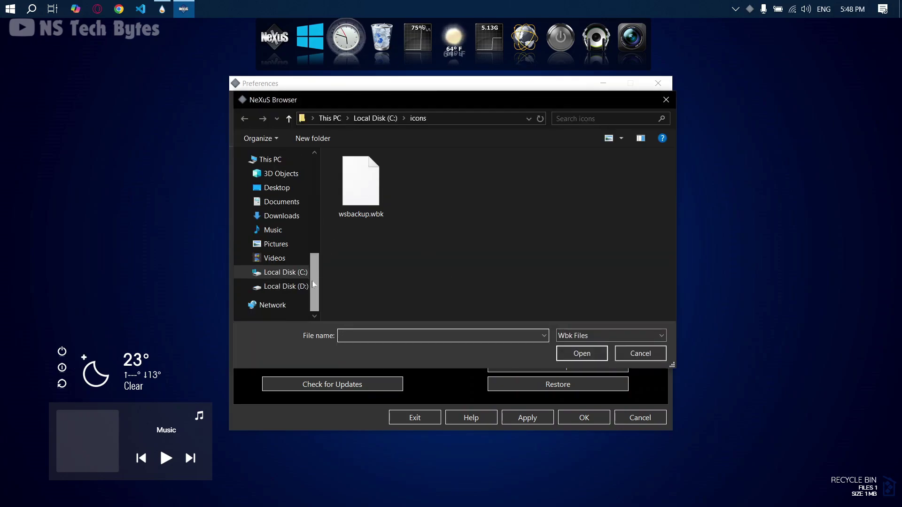
pyautogui.click(298, 273)
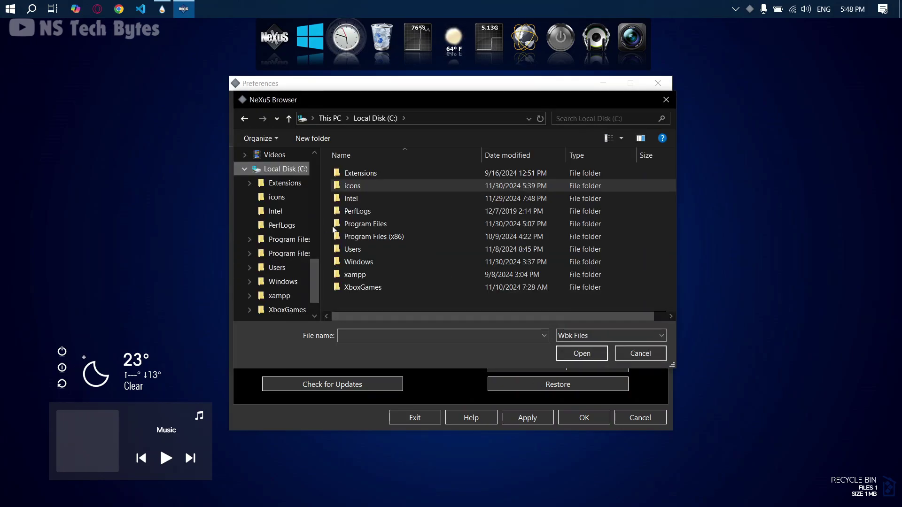
pyautogui.doubleClick(370, 187)
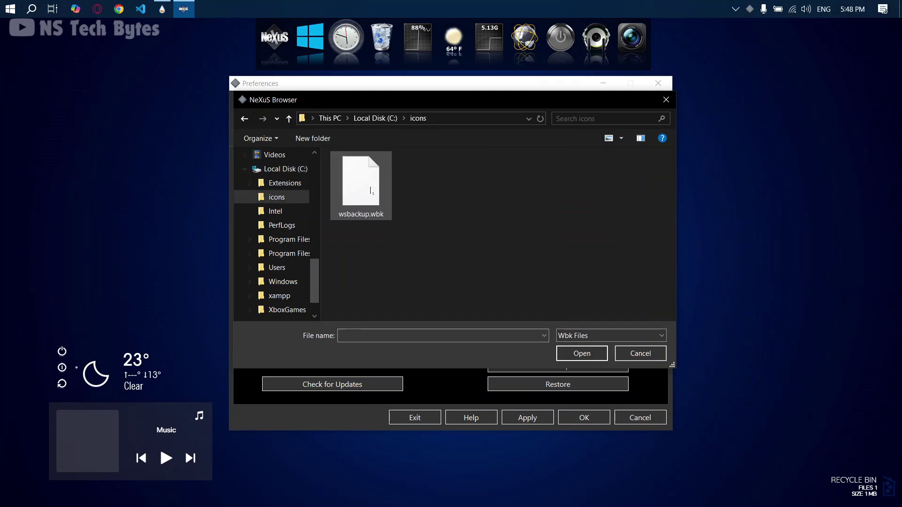
pyautogui.click(370, 187)
pyautogui.click(582, 353)
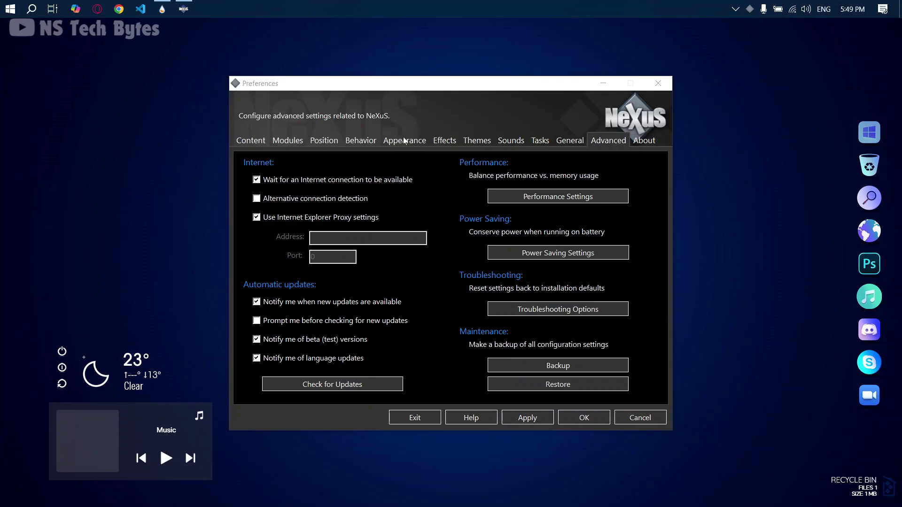
# Attach the Nexus dock to the Bottom screen edge, apply the change, and close the preferences
pyautogui.click(331, 139)
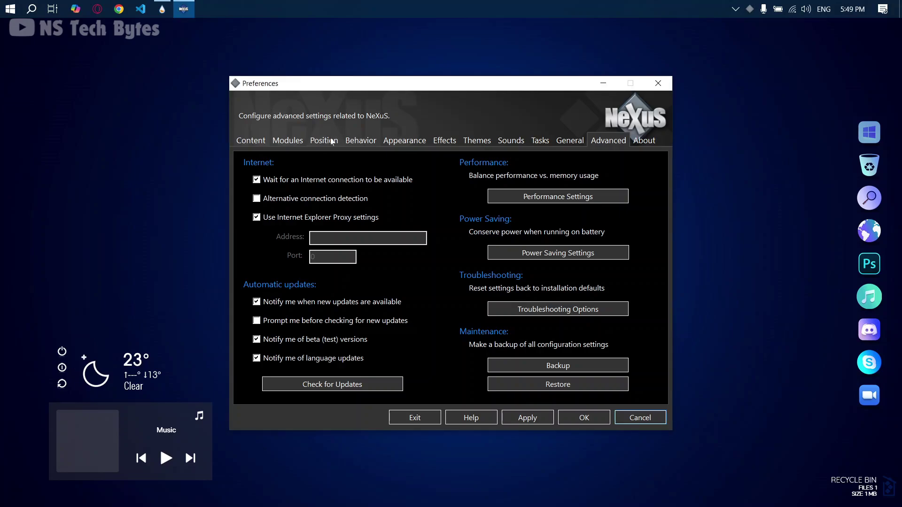
pyautogui.click(295, 256)
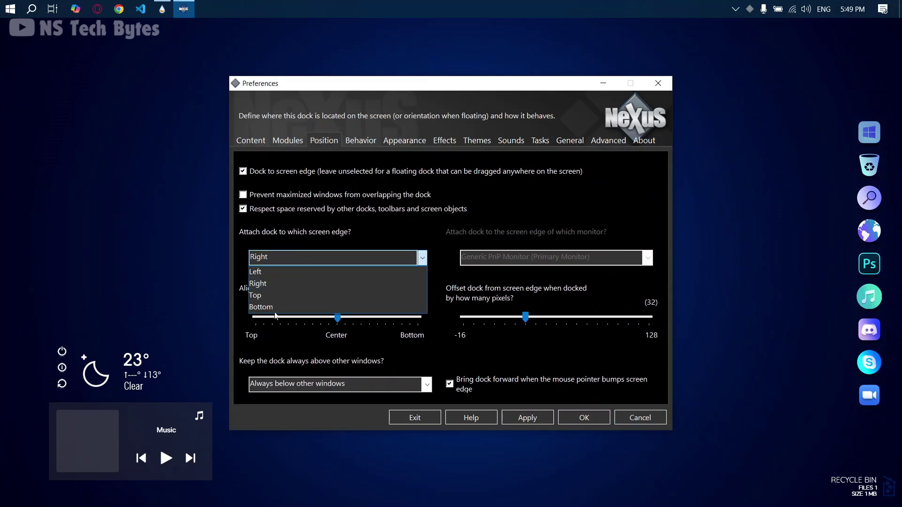
pyautogui.click(274, 309)
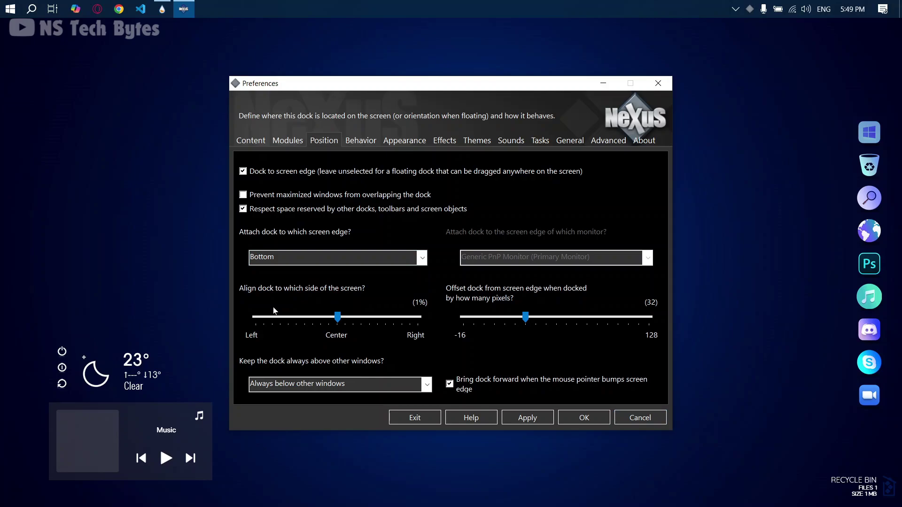
pyautogui.click(511, 420)
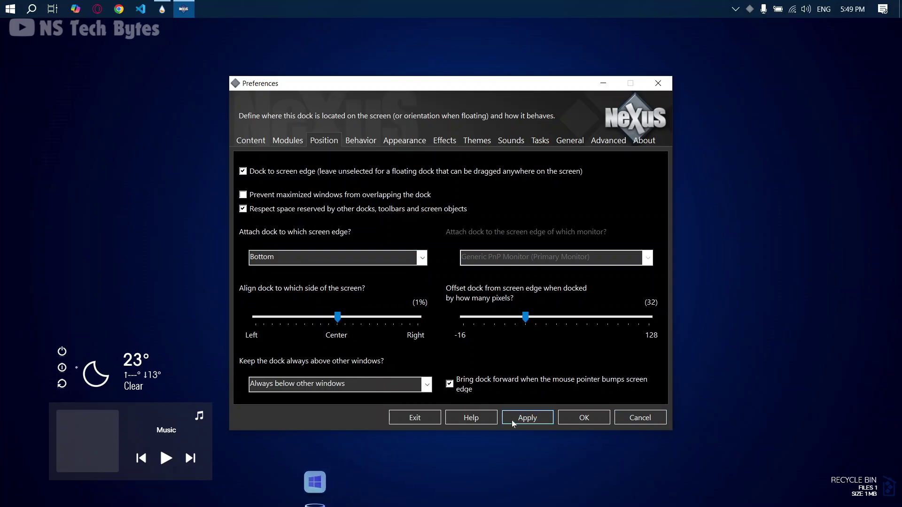
pyautogui.click(587, 417)
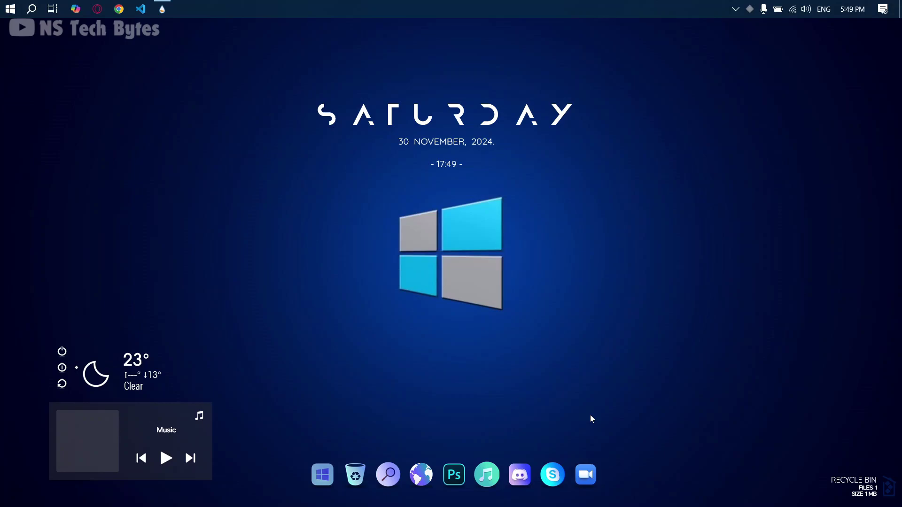
# Set the Music widget's player to WMP and save the widget settings
pyautogui.rightClick(203, 416)
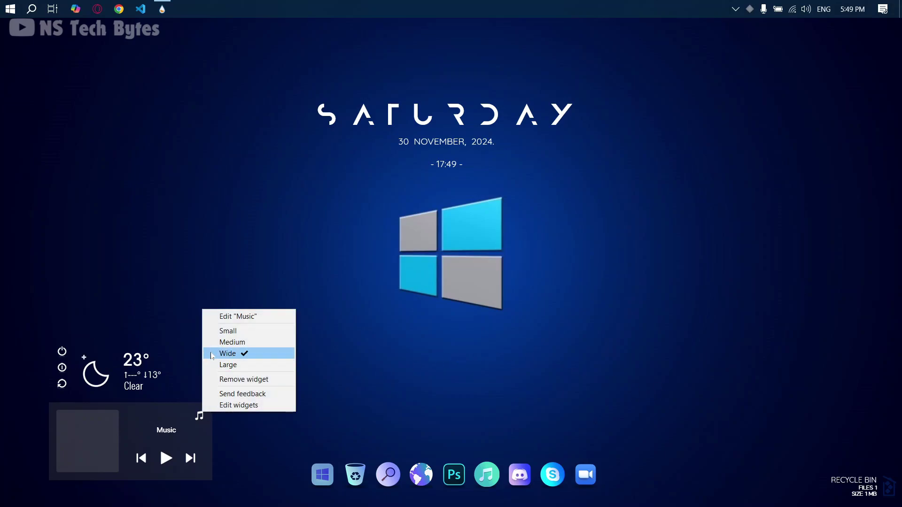
pyautogui.click(224, 319)
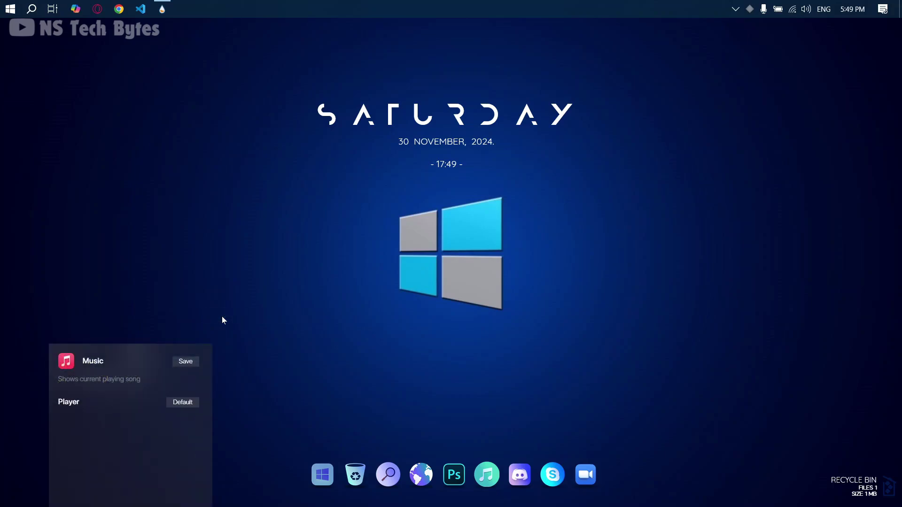
pyautogui.click(181, 404)
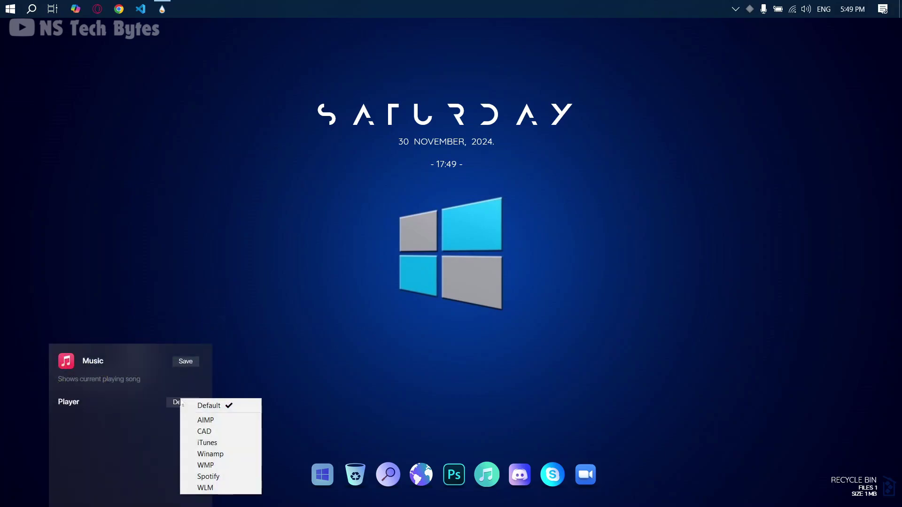
pyautogui.click(211, 467)
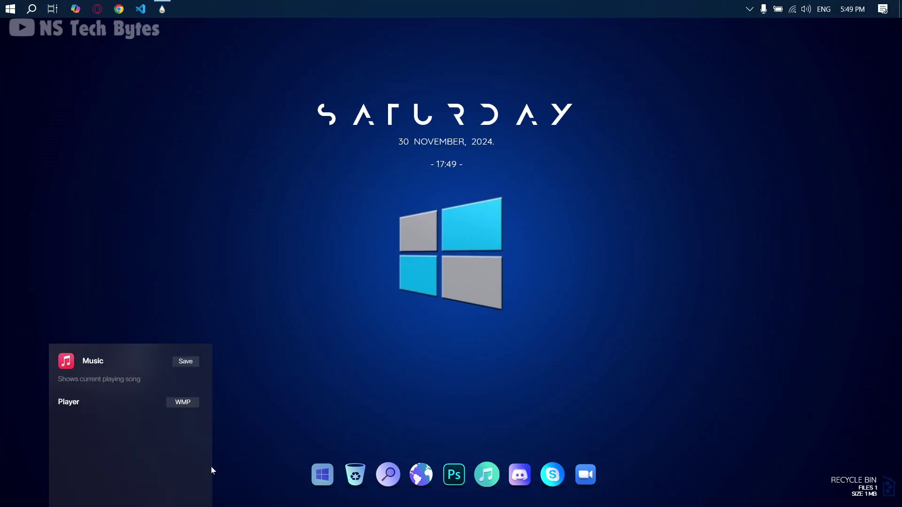
pyautogui.click(185, 361)
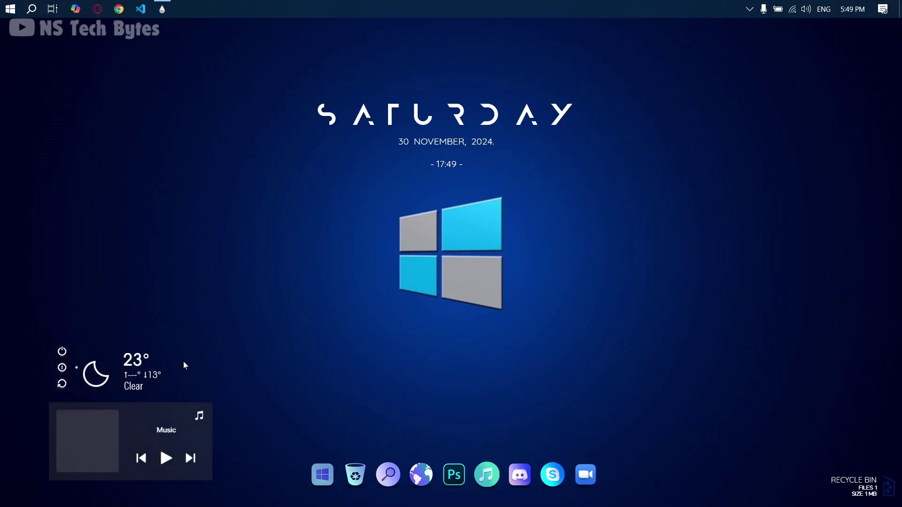
# Search Windows for windows, launch Windows Media Player, and start playing the song Falling
pyautogui.click(32, 10)
pyautogui.write('wind')
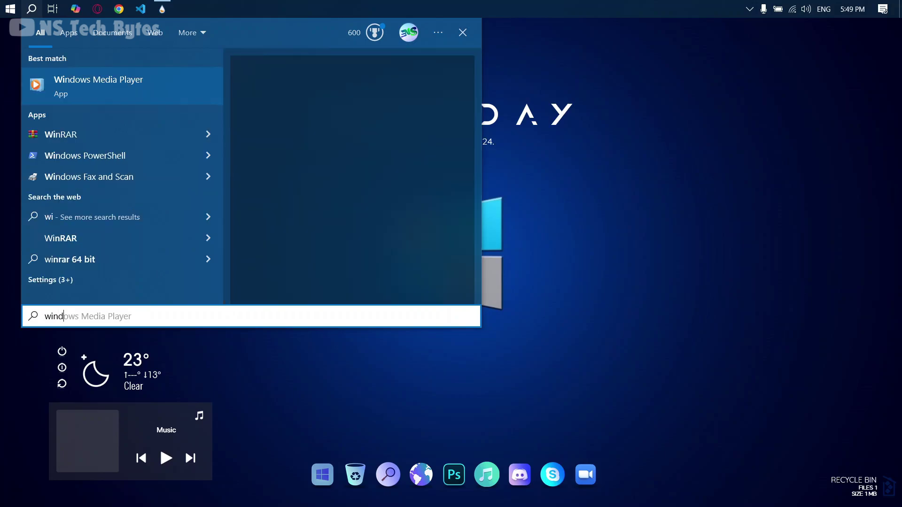
pyautogui.write('ows')
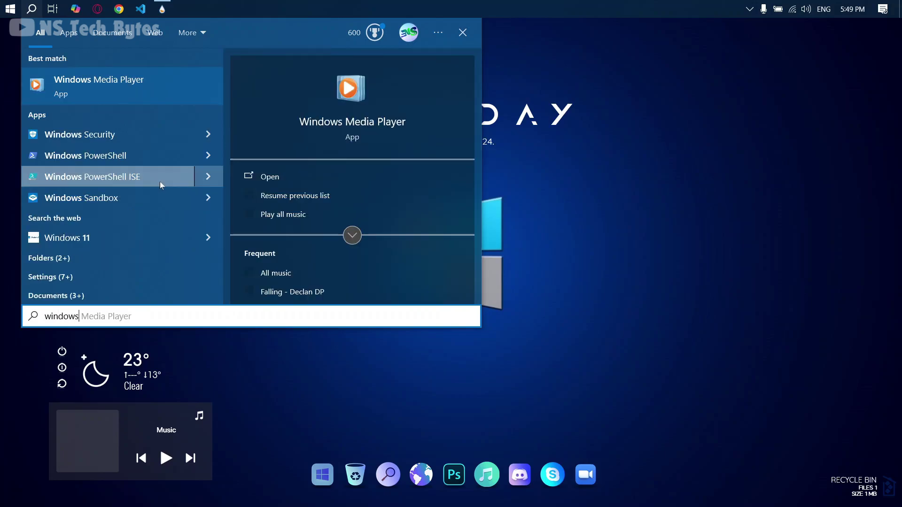
pyautogui.click(158, 90)
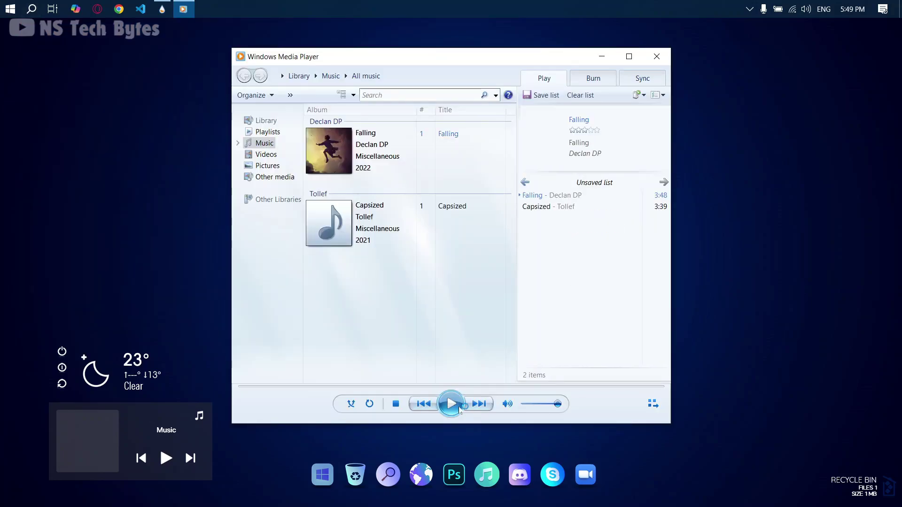
pyautogui.click(460, 410)
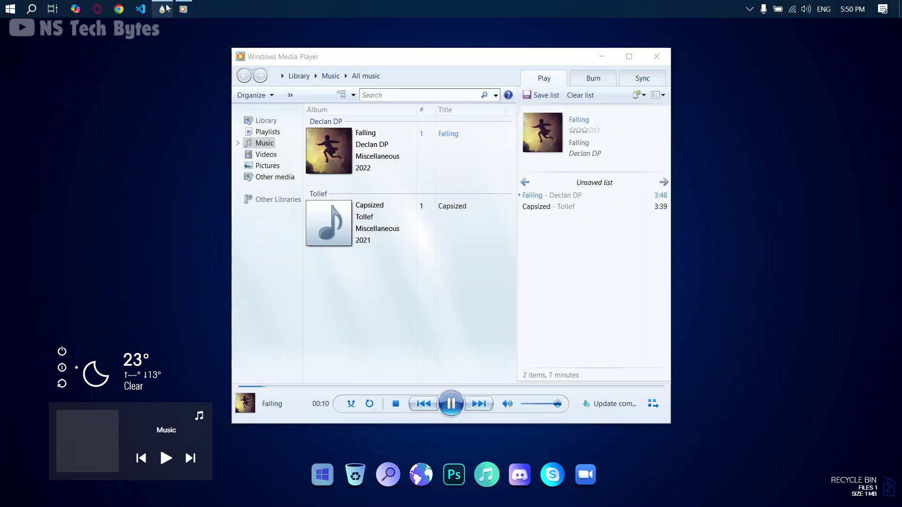
# Refresh all Rainmeter skins, close Windows Media Player, and resume playback from the Music widget
pyautogui.click(163, 8)
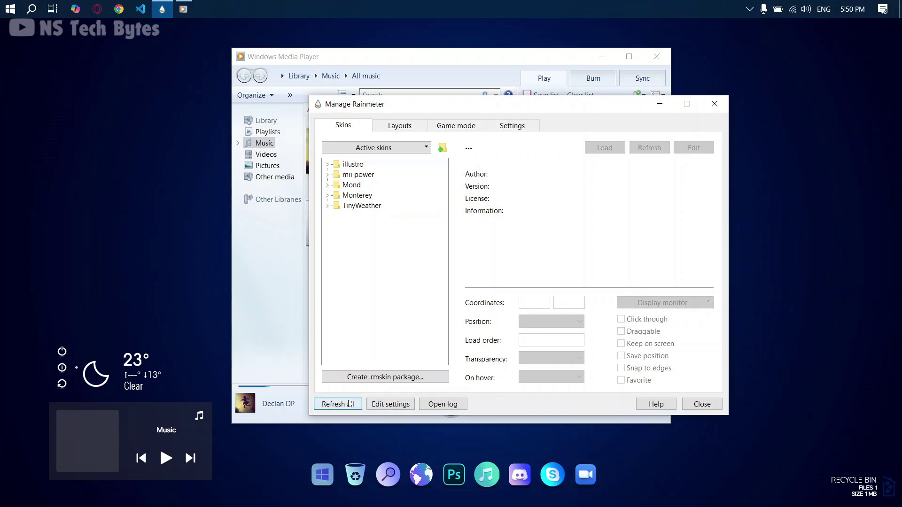
pyautogui.click(350, 404)
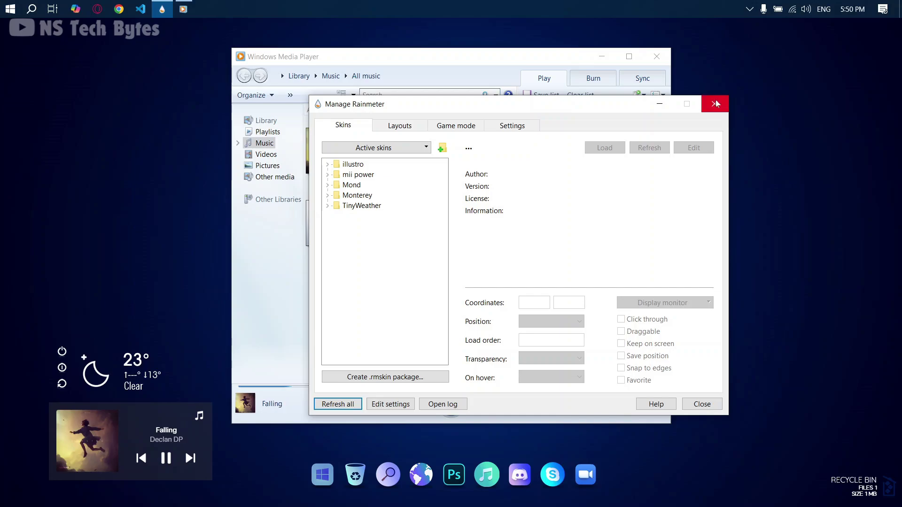
pyautogui.click(656, 56)
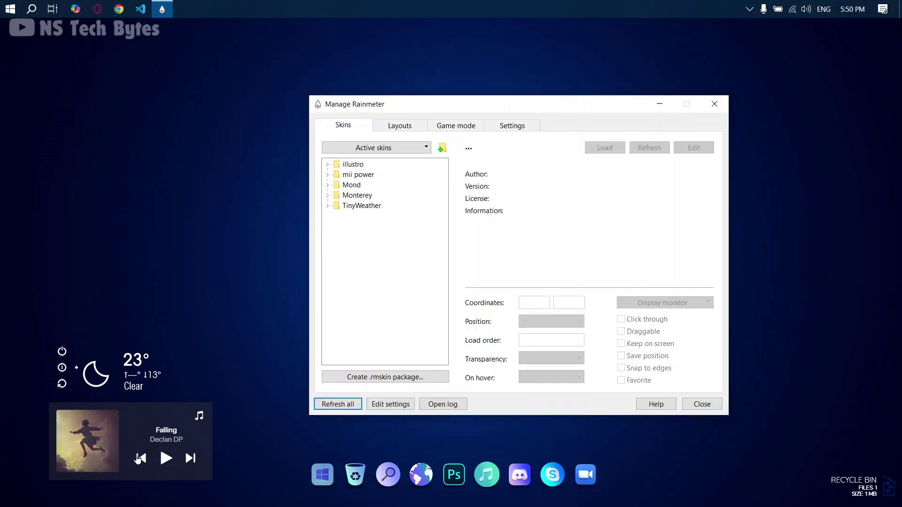
pyautogui.click(167, 458)
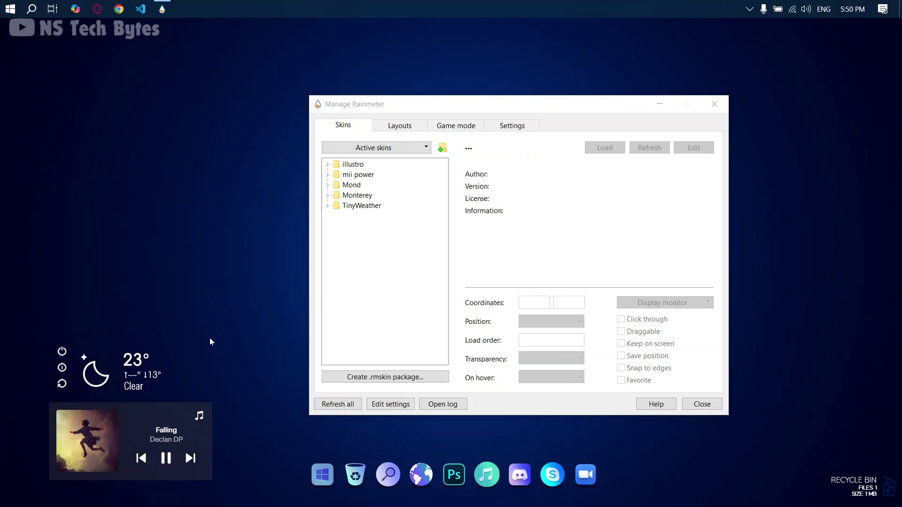
# Turn off the Draggable and Keep on screen options for the Mond skin's active Clock.ini
pyautogui.click(386, 147)
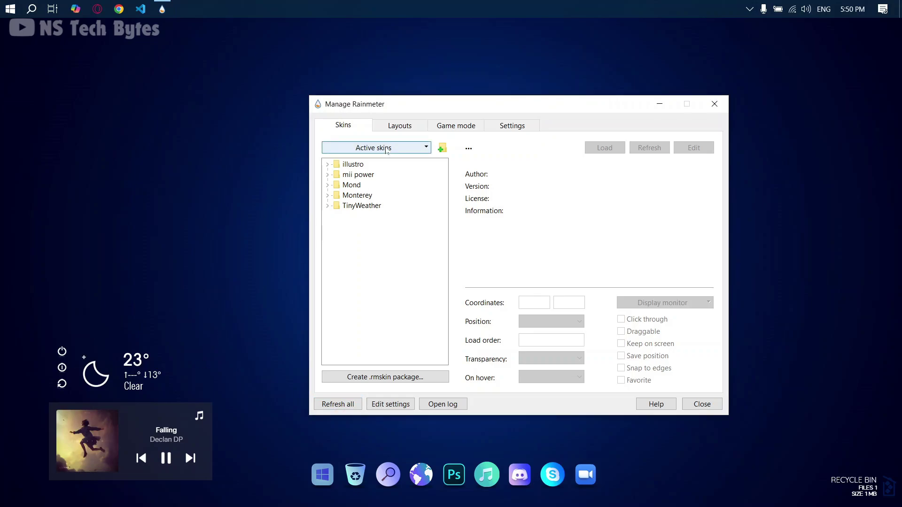
pyautogui.click(386, 161)
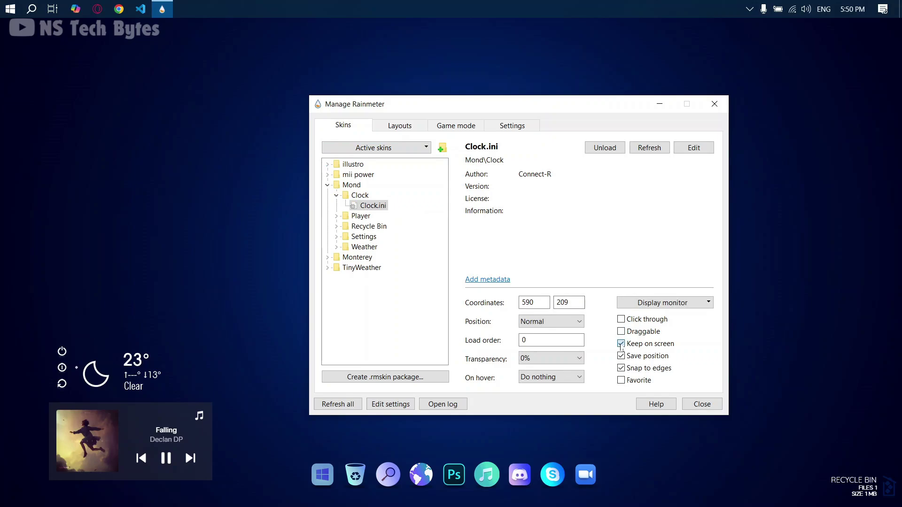
pyautogui.click(620, 344)
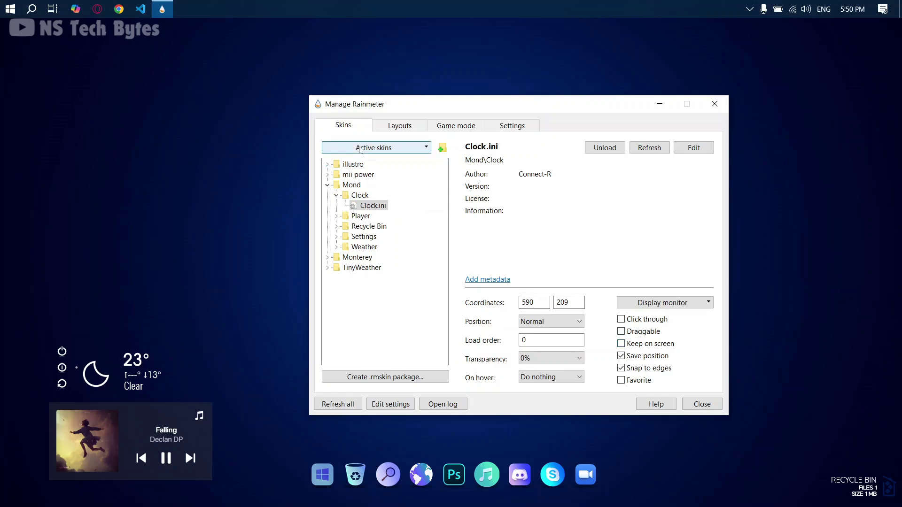
# Refresh all skins and turn off the Draggable option for the Mond skin's Recycle Bin.ini
pyautogui.click(361, 148)
pyautogui.click(380, 172)
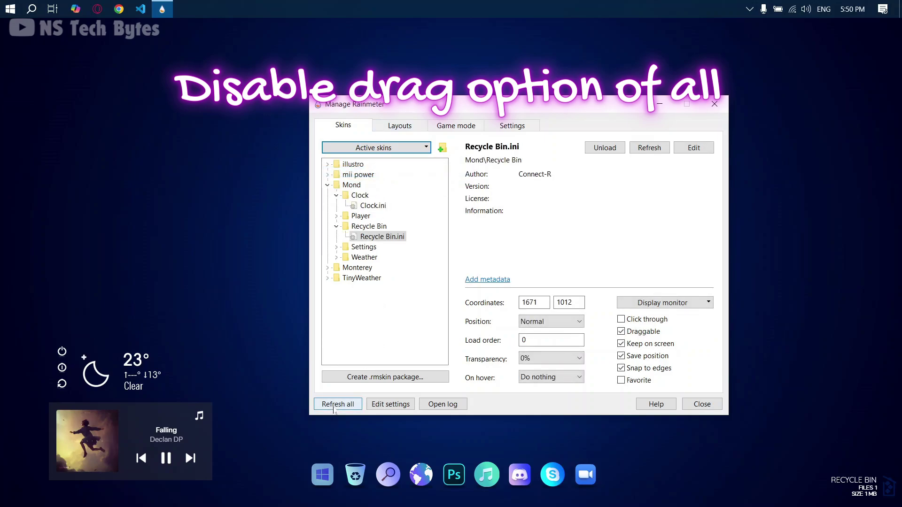
pyautogui.click(334, 407)
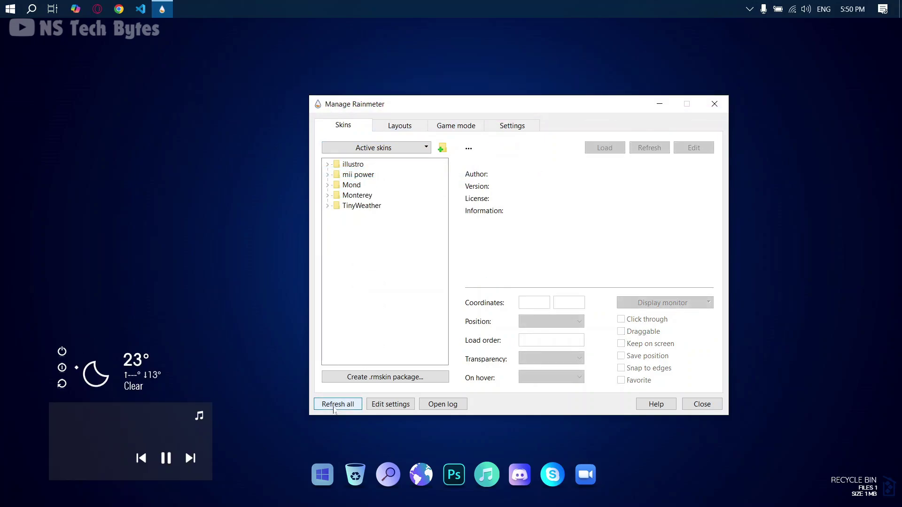
pyautogui.click(366, 148)
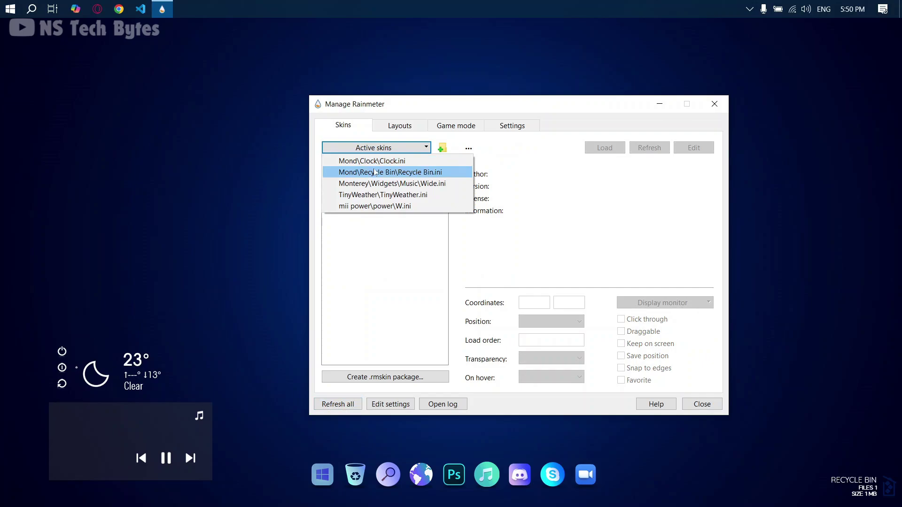
pyautogui.click(373, 171)
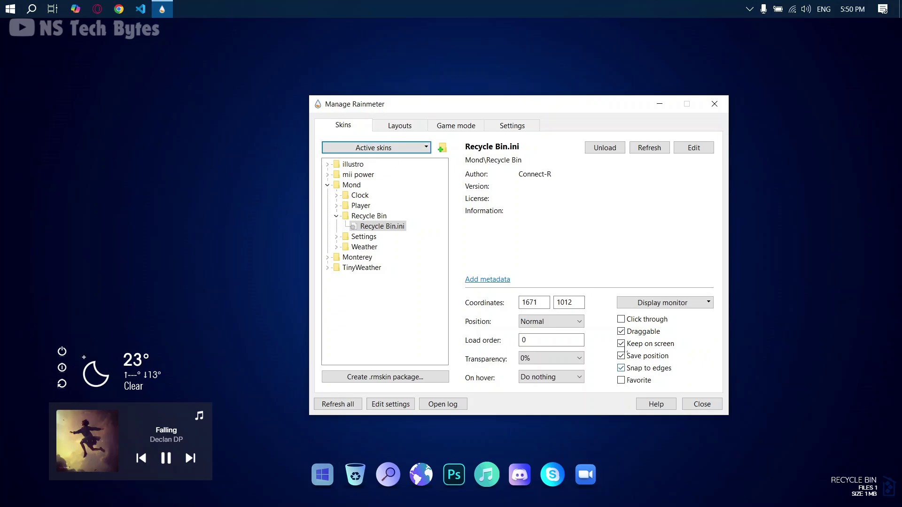
pyautogui.click(621, 331)
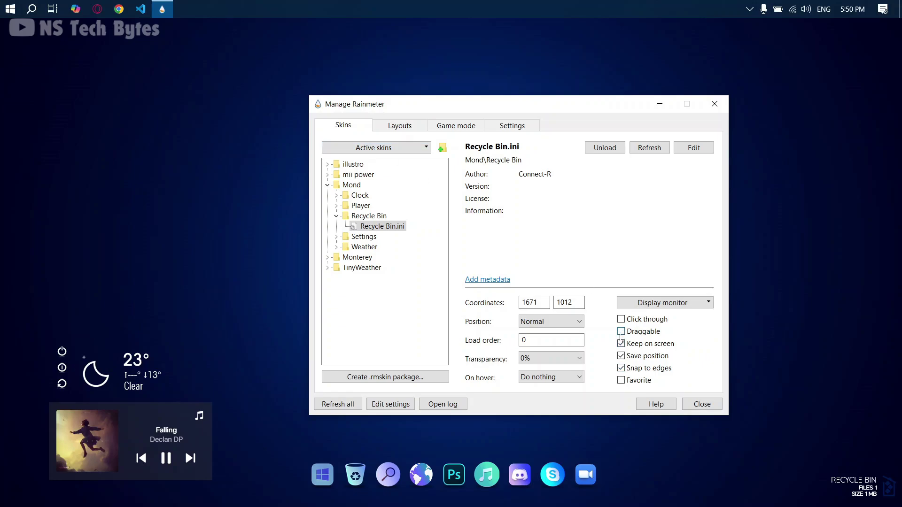
# Turn the Keep on screen option back on for the Mond skin's Clock.ini
pyautogui.click(374, 148)
pyautogui.click(381, 162)
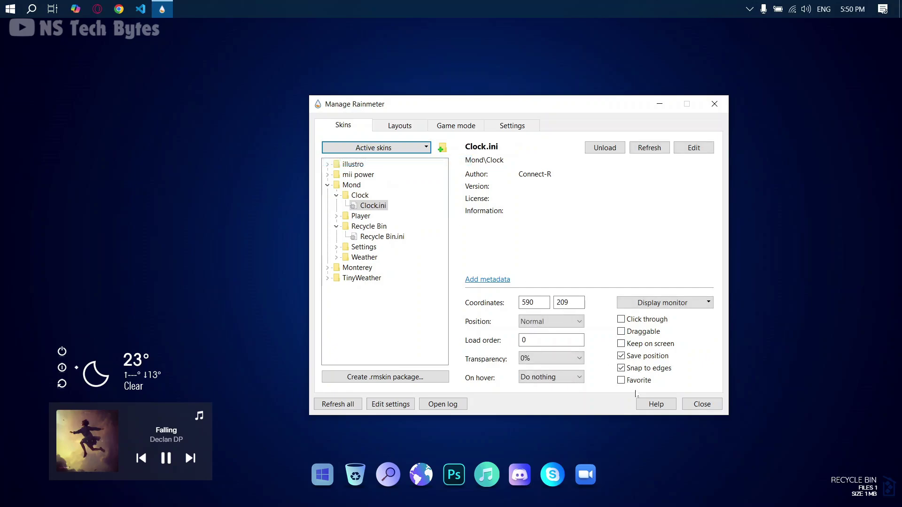
pyautogui.click(621, 345)
pyautogui.click(621, 344)
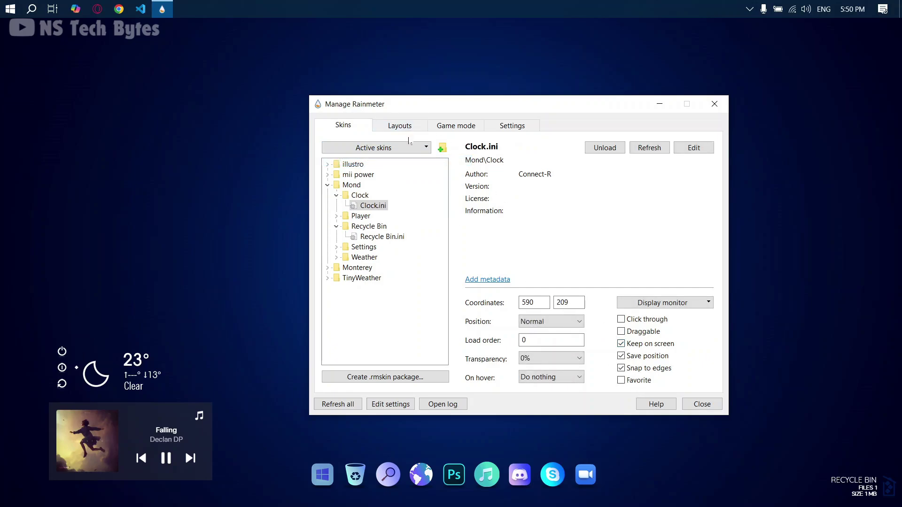
# Turn off the Draggable option for the Monterey Music widget's active Wide.ini skin
pyautogui.click(413, 147)
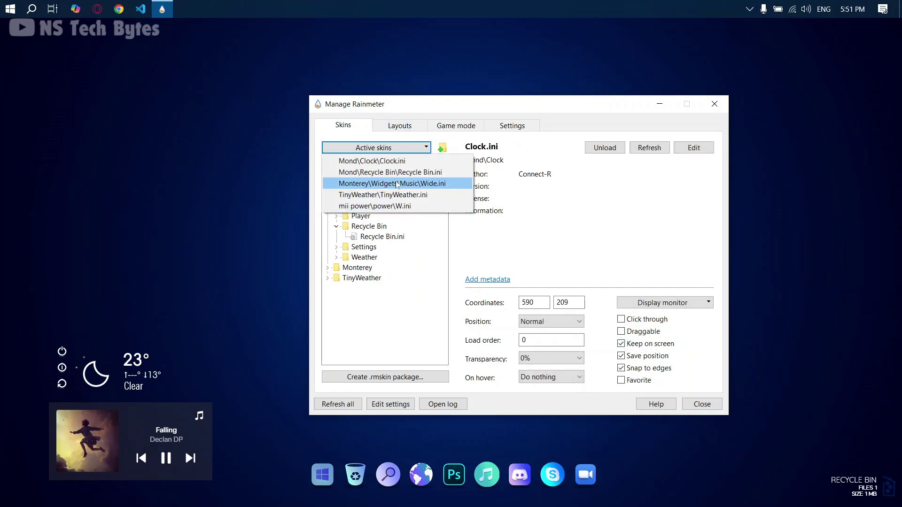
pyautogui.click(398, 185)
pyautogui.click(621, 331)
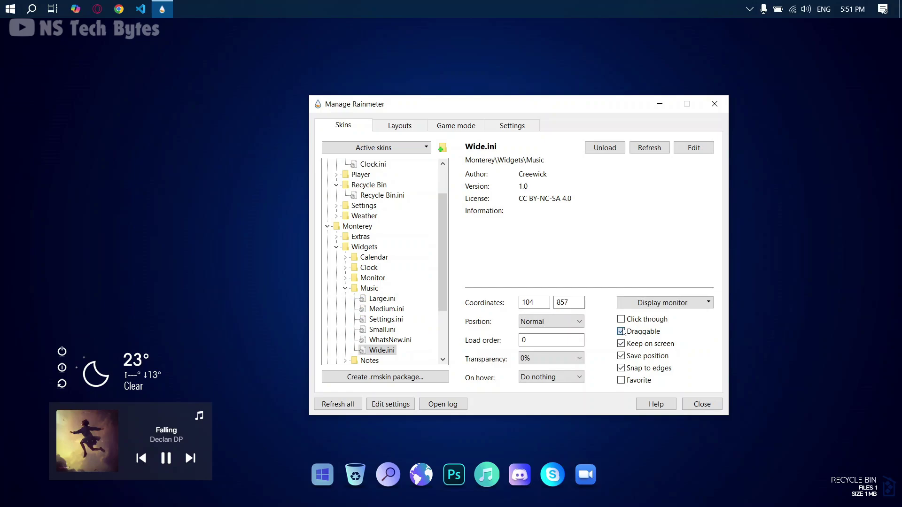
# Turn off the Draggable option for the Monterey Music widget's Wide.ini and for the active TinyWeather.ini skin
pyautogui.click(620, 332)
pyautogui.click(341, 147)
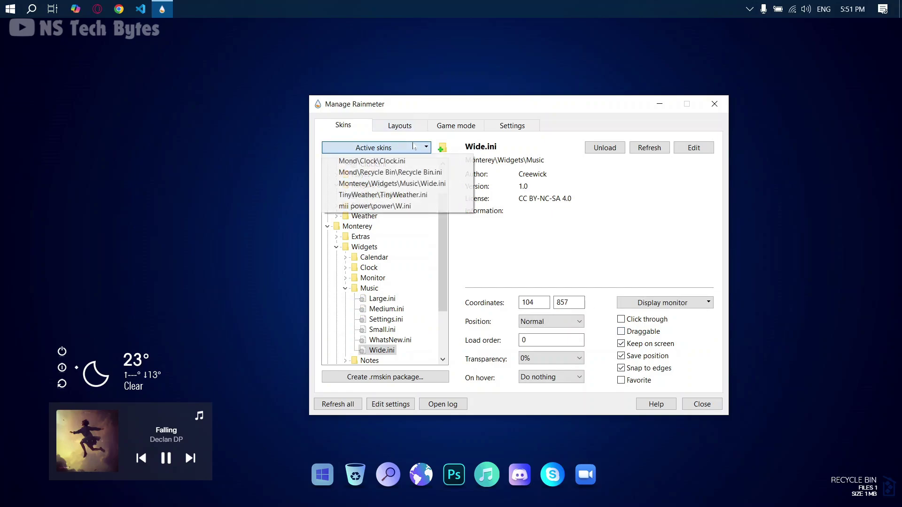
pyautogui.click(391, 194)
pyautogui.click(627, 332)
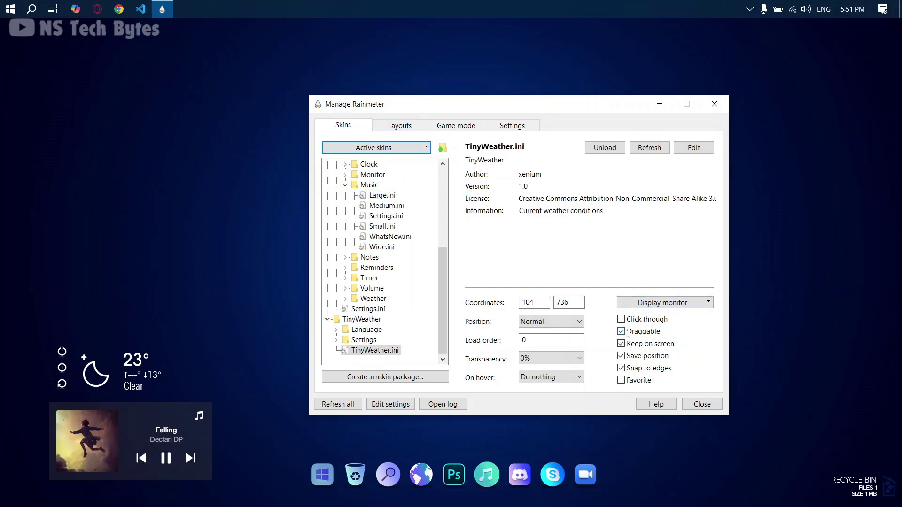
pyautogui.click(628, 333)
pyautogui.click(378, 148)
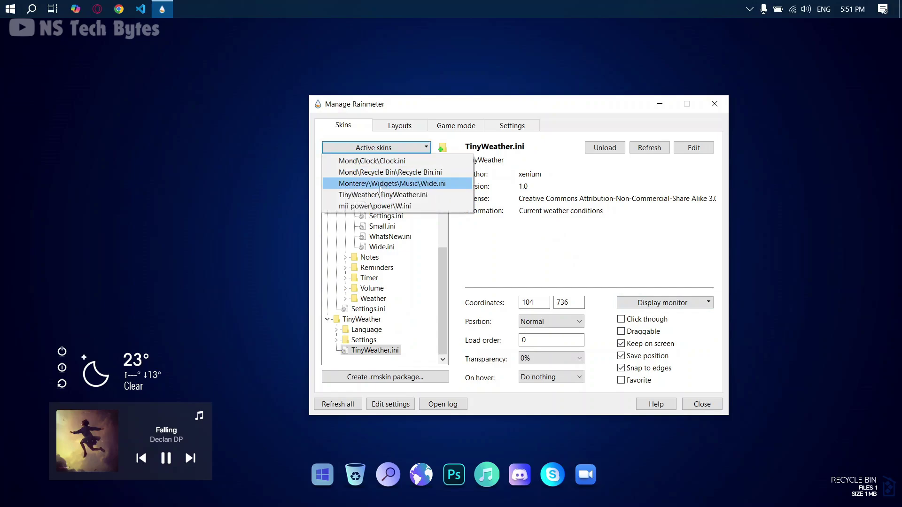
pyautogui.click(380, 195)
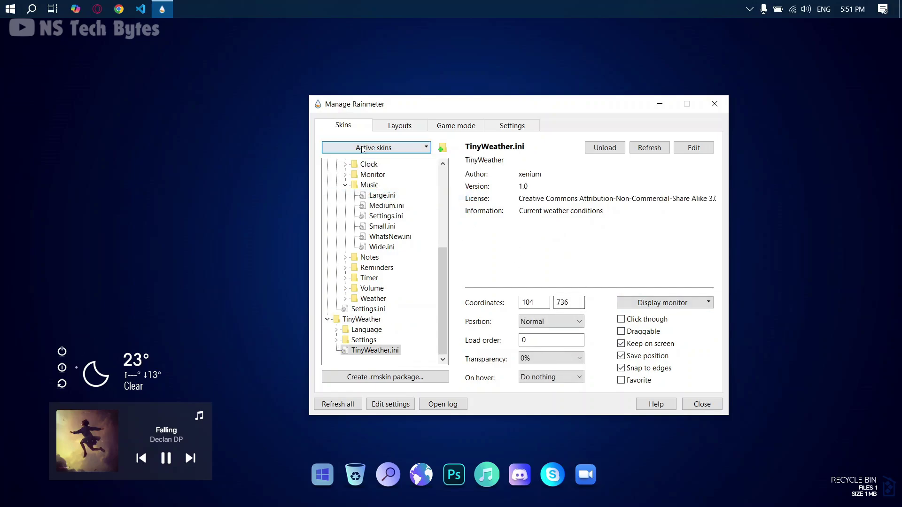
# Turn off the Draggable option for the mii power skin's active W.ini and refresh all skins, closing the skin manager
pyautogui.click(361, 146)
pyautogui.click(358, 207)
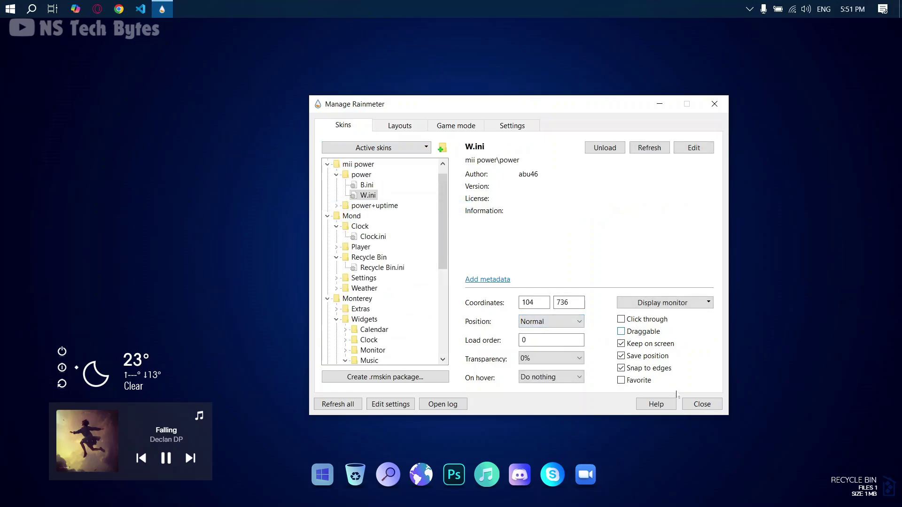
pyautogui.click(335, 405)
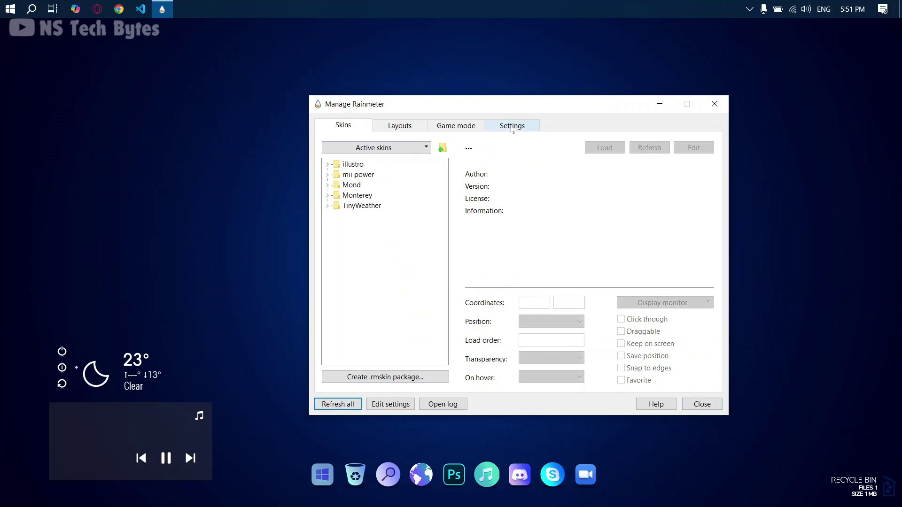
pyautogui.click(715, 102)
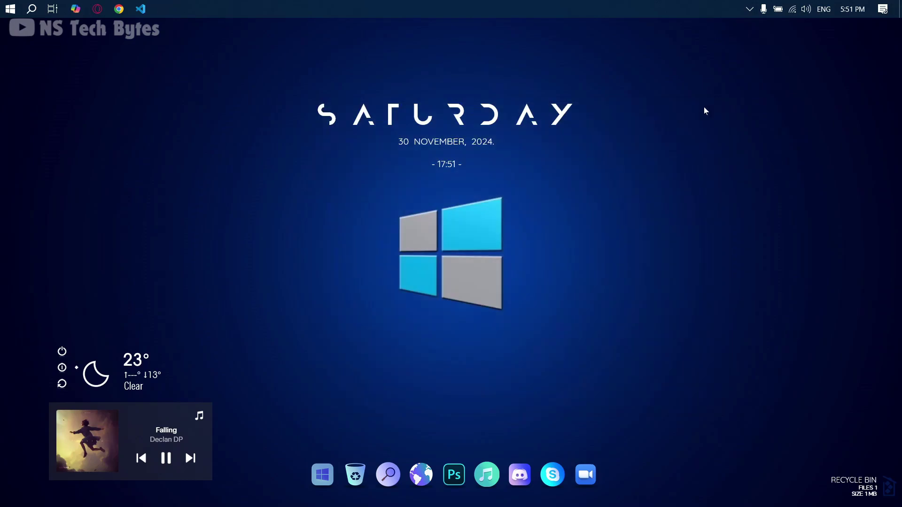